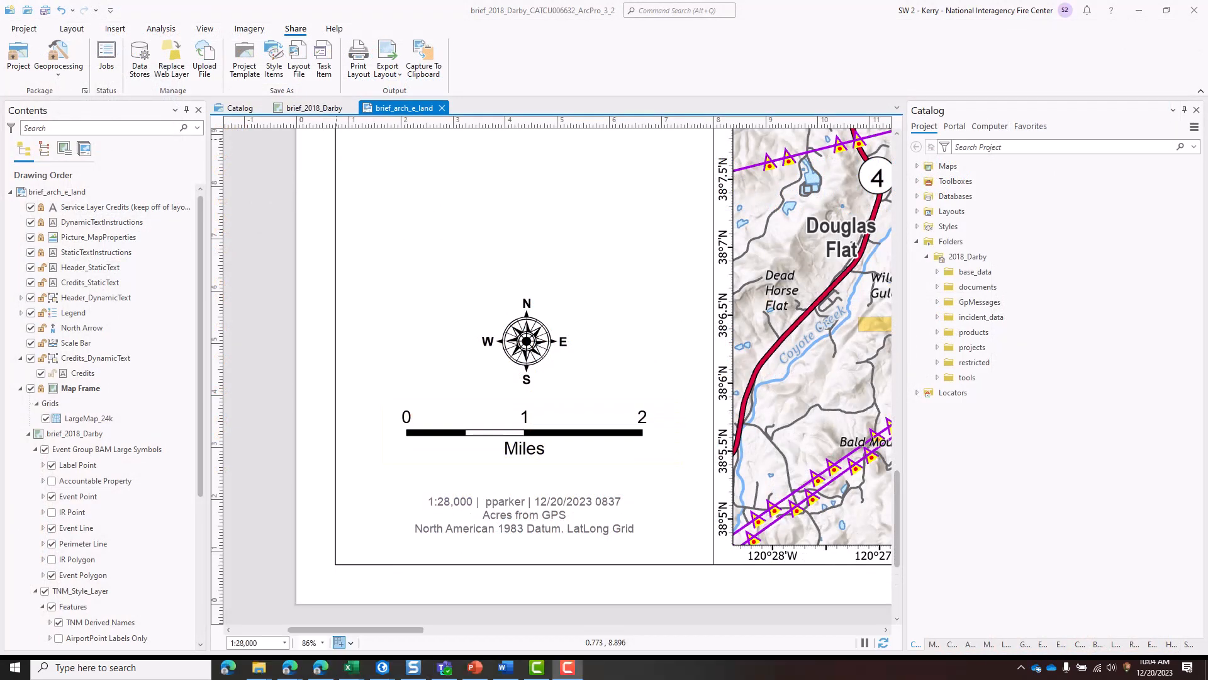
- Set the layout scale bar's number frequency to Divisions and first midpoint, then deselect it
left_click(604, 435)
right_click(593, 431)
left_click(614, 453)
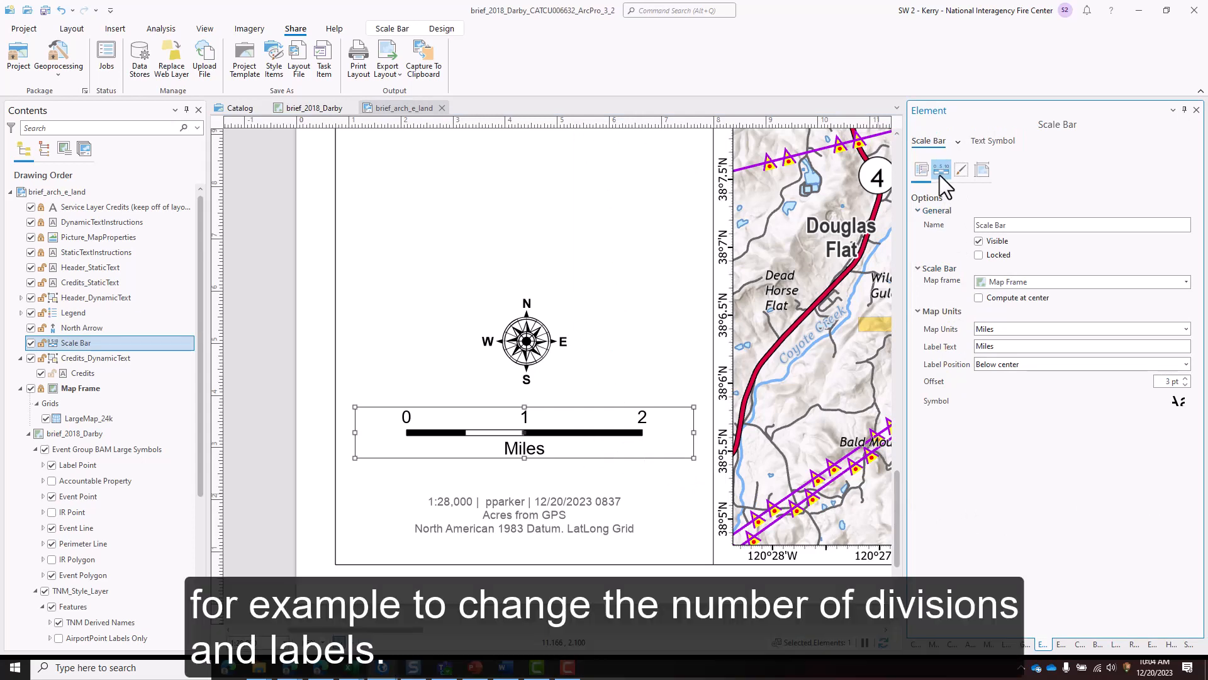
left_click(941, 172)
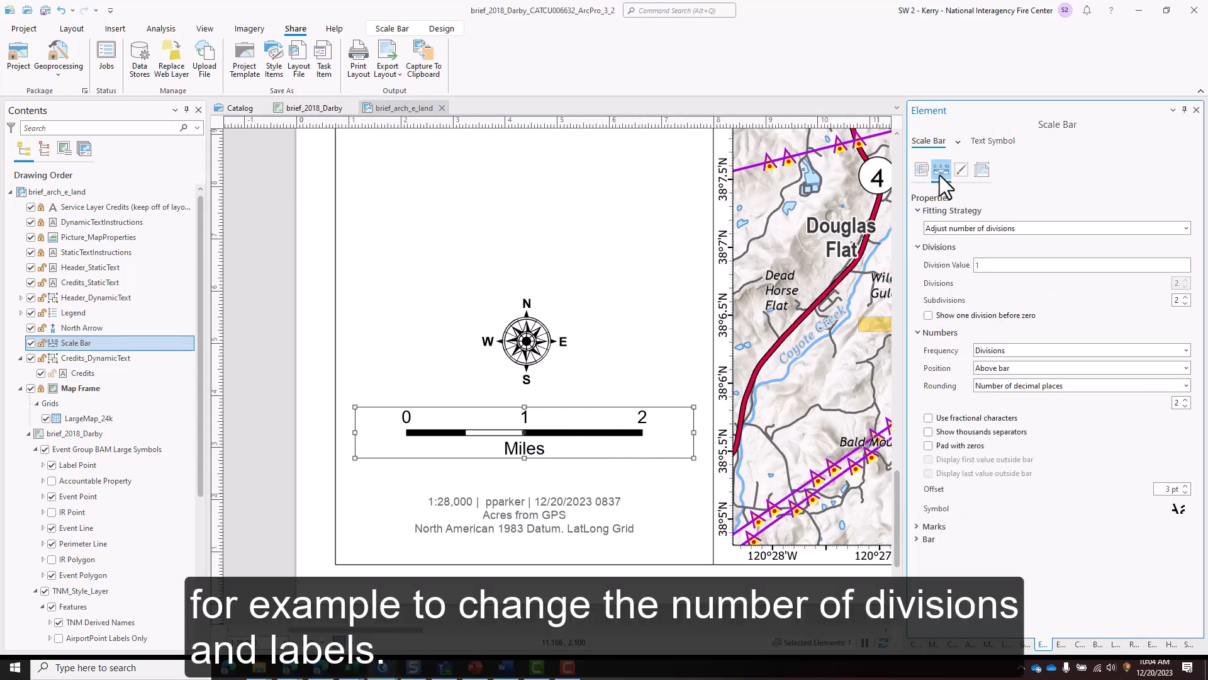
left_click(1075, 351)
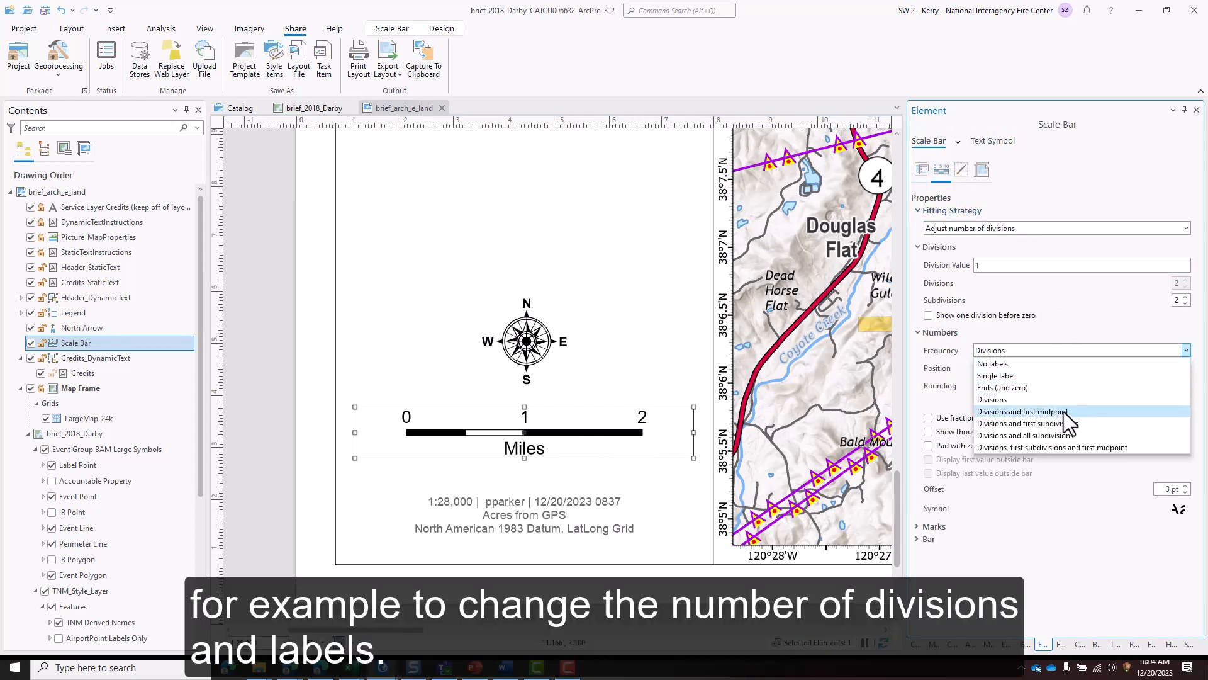
left_click(1068, 413)
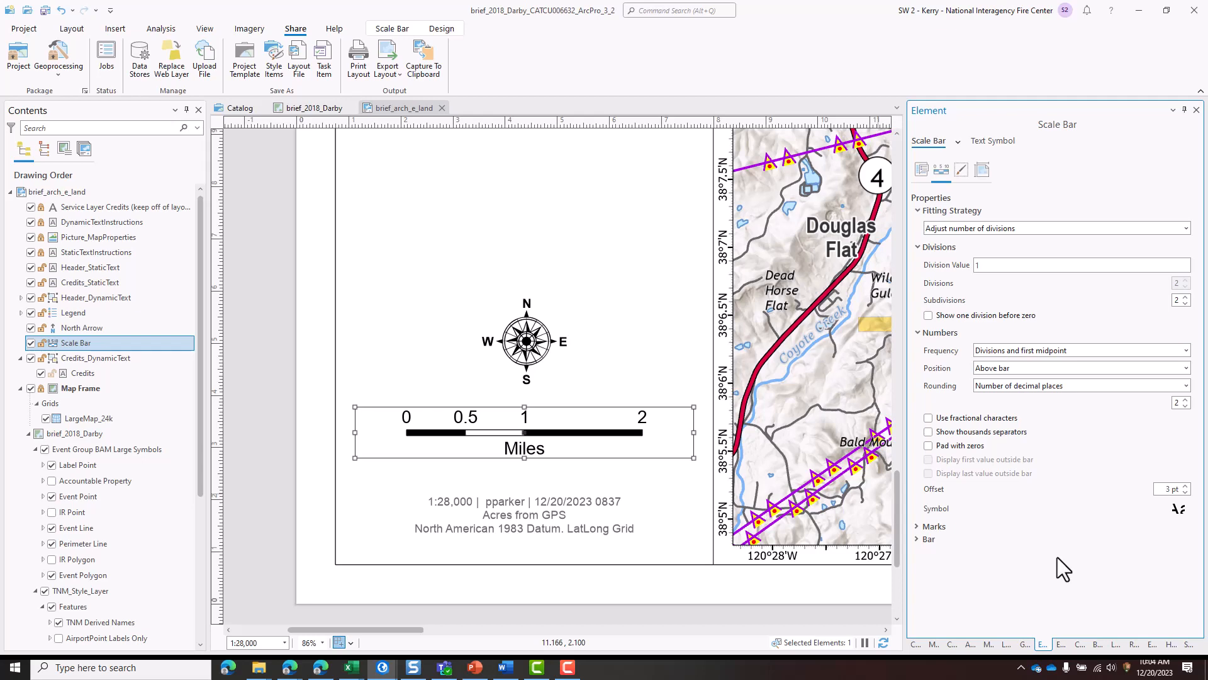
left_click(828, 604)
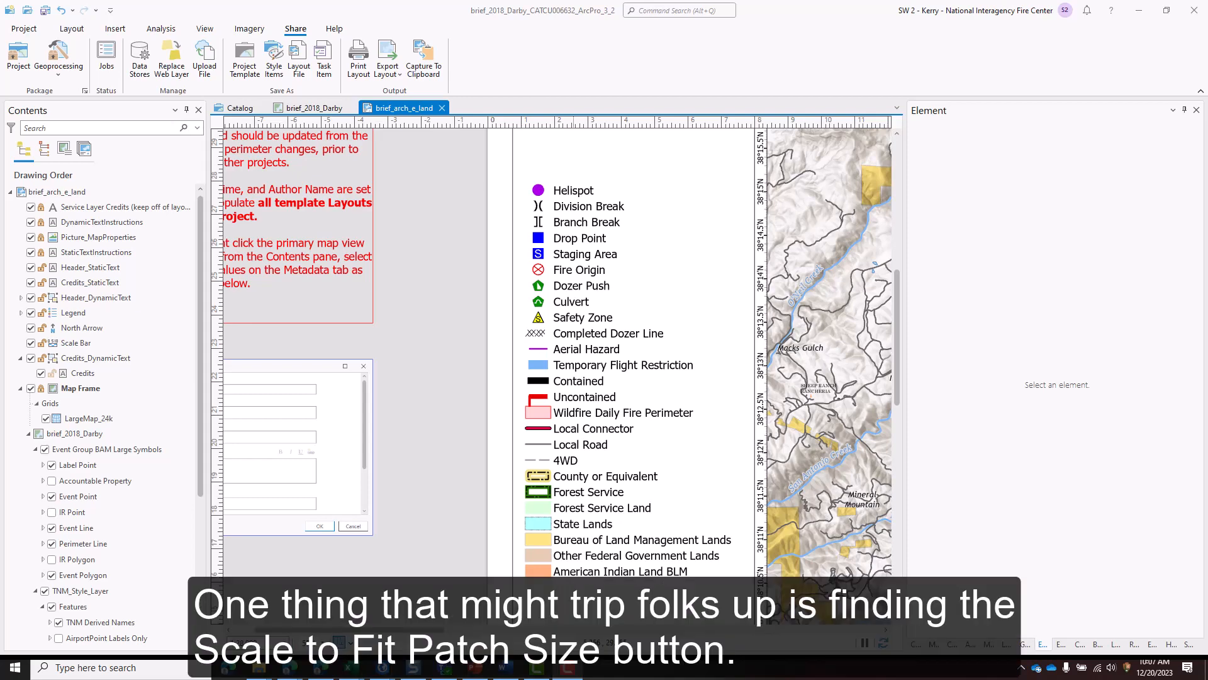
- Expand the layout's legend in the drawing order and select its Event Point item
left_click(668, 427)
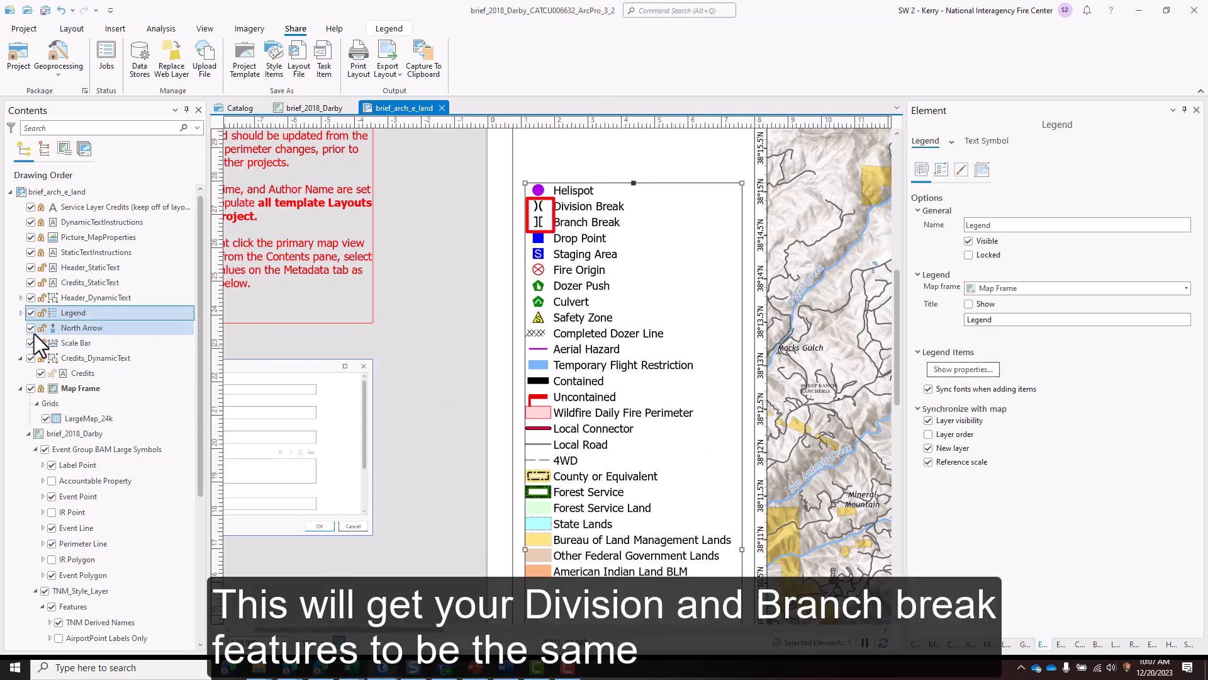
left_click(20, 313)
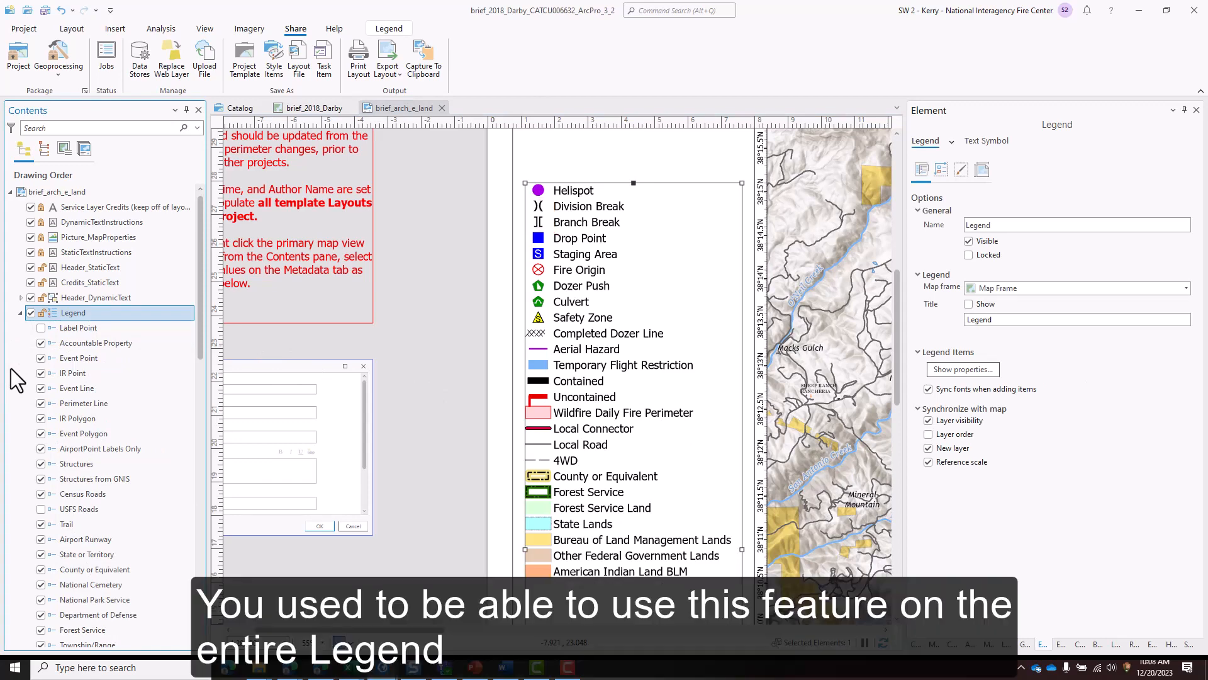
left_click(82, 358)
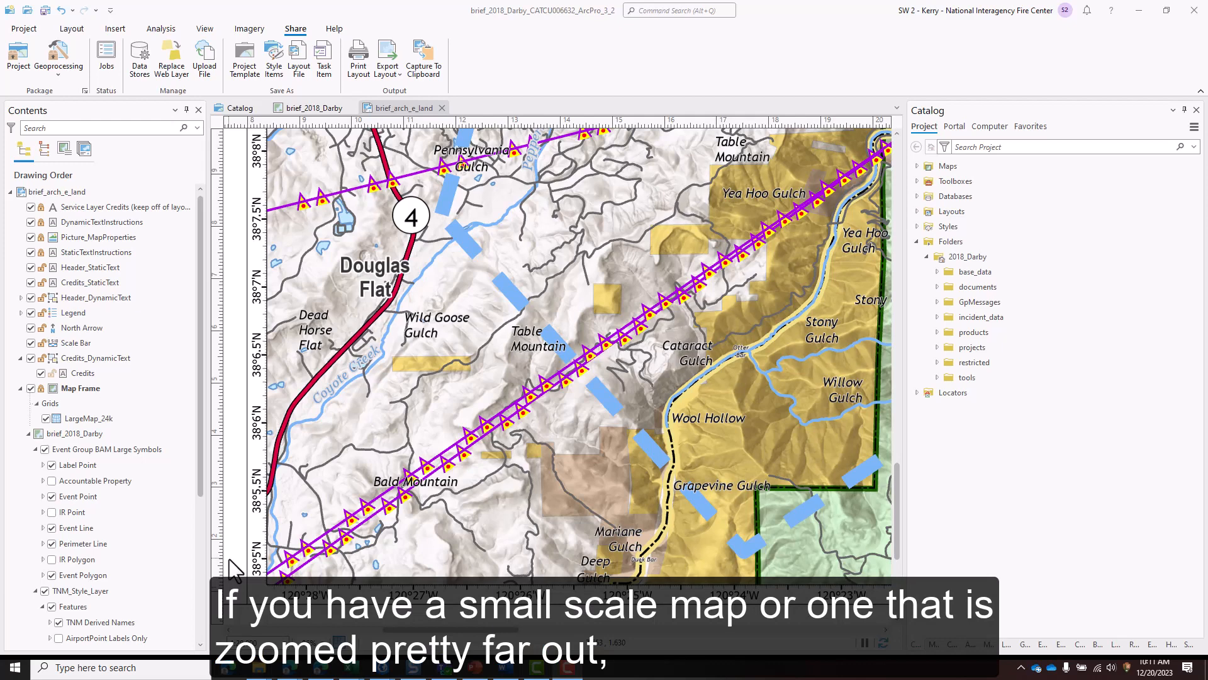
- Open the properties of the LargeMap_24k grid and display its component settings
left_click(104, 419)
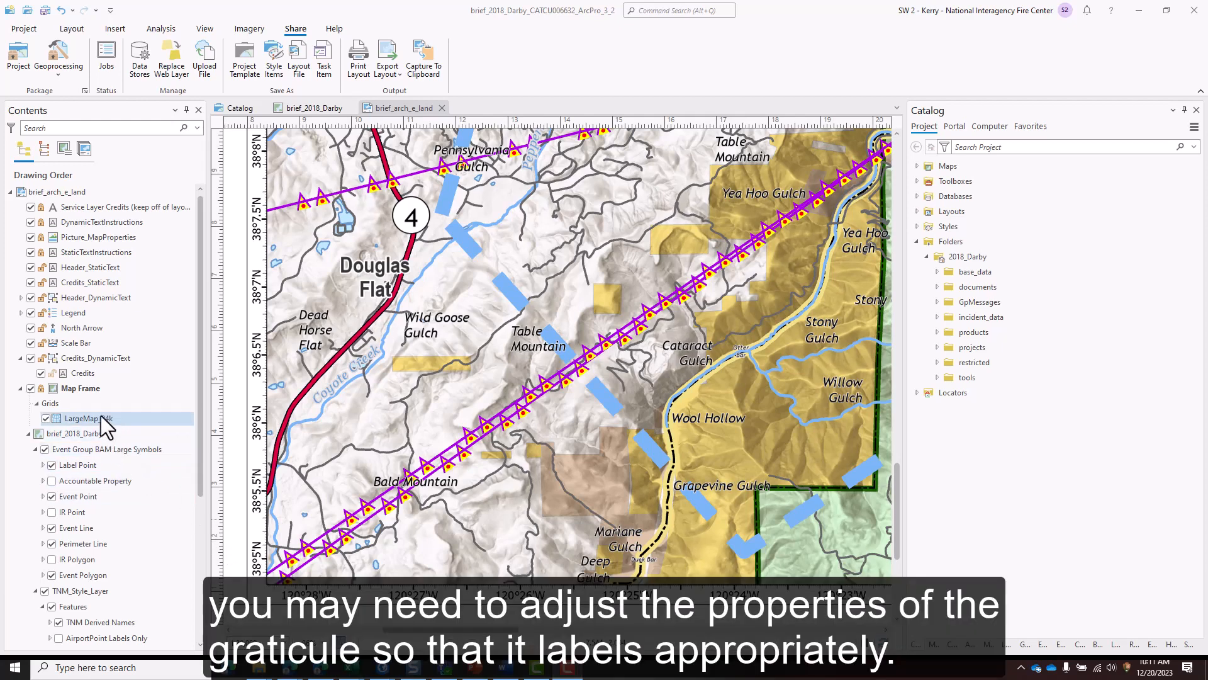
double_click(101, 415)
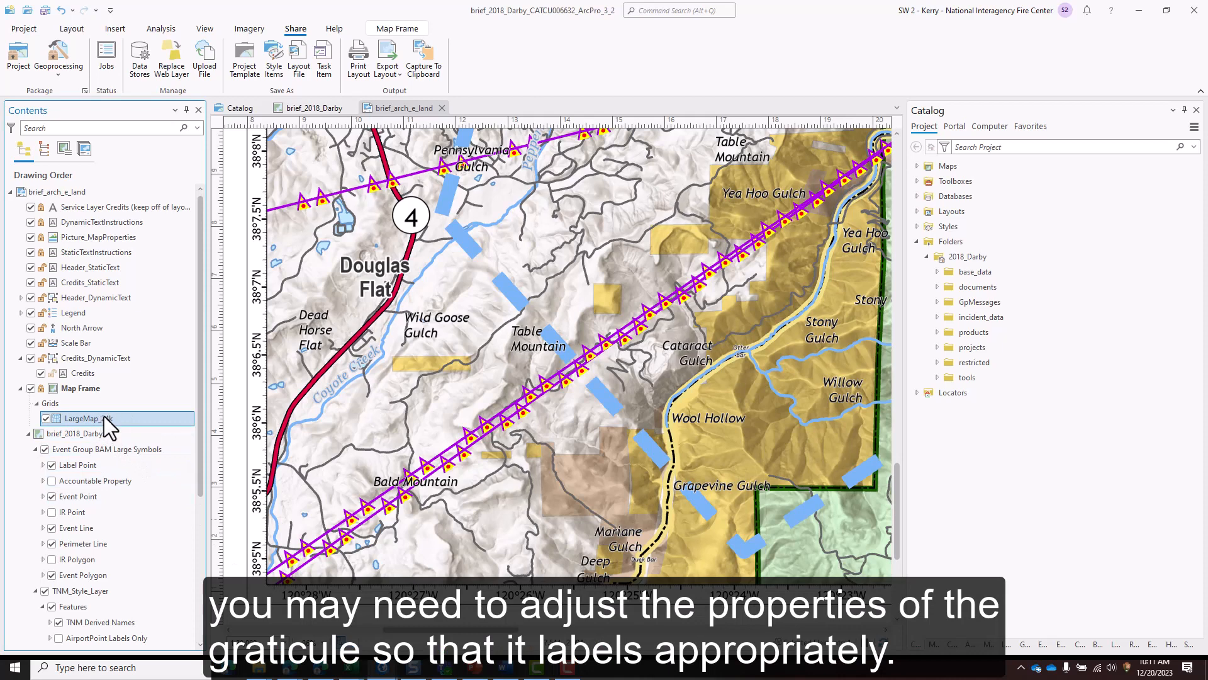
right_click(104, 416)
left_click(129, 536)
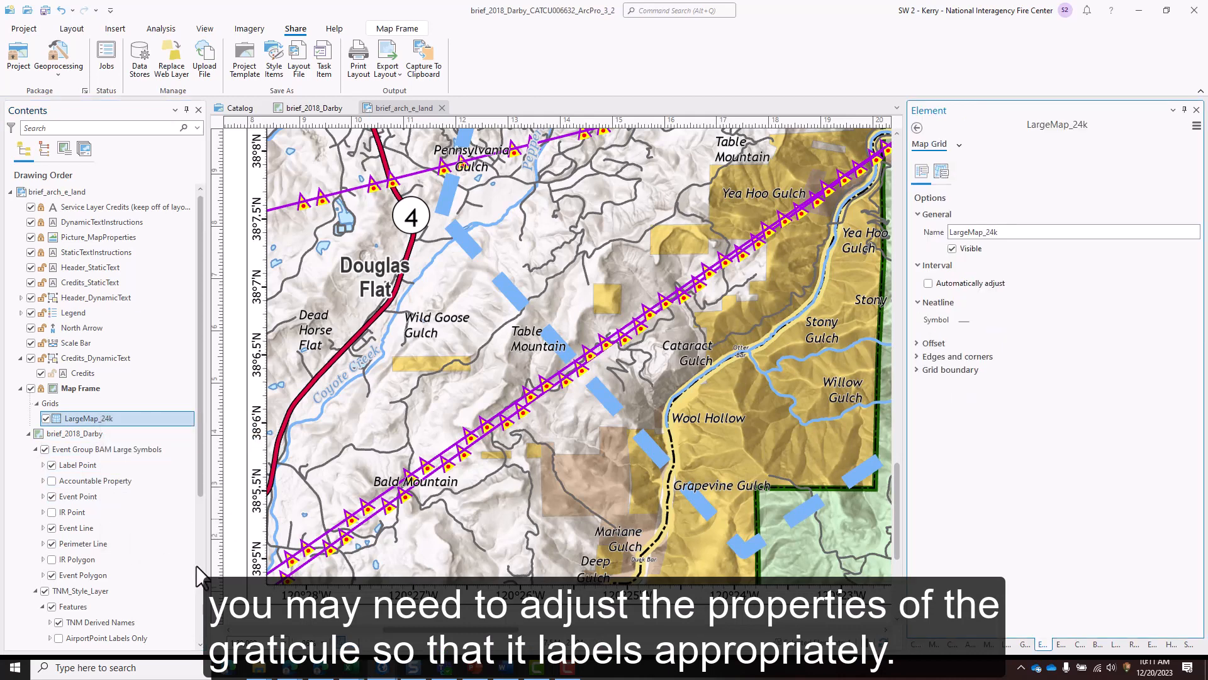
left_click(942, 174)
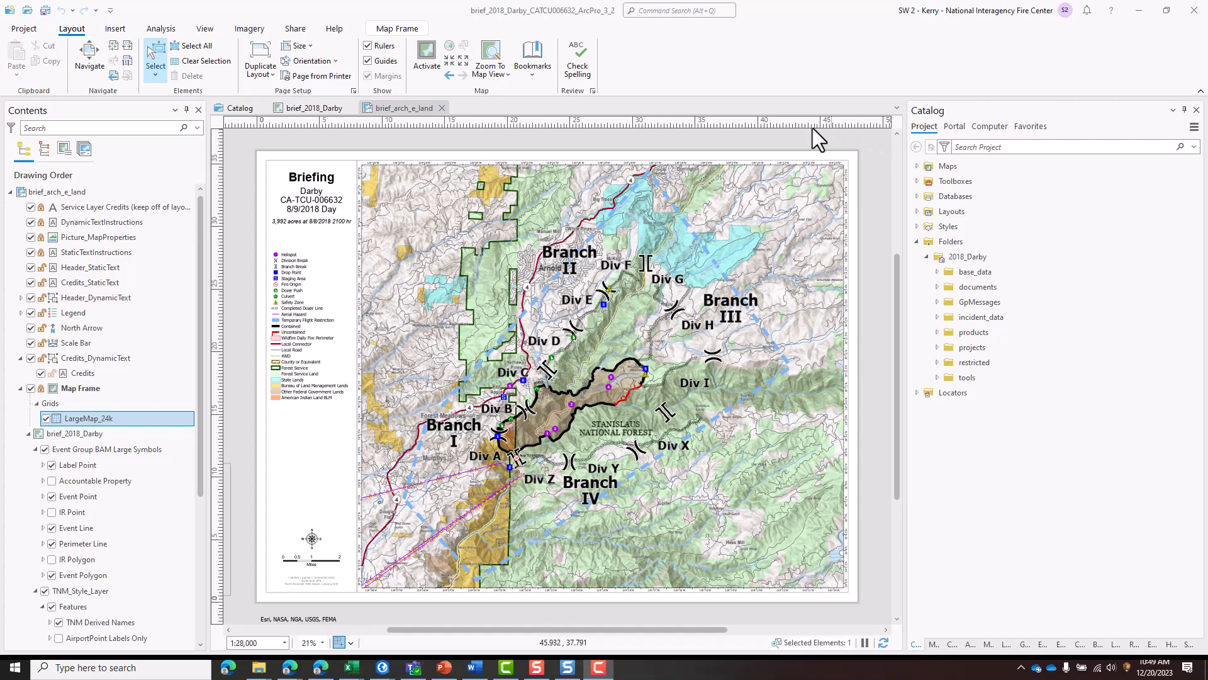
- Open the export settings for the briefing layout and apply the GeoReferenced PDF preset
left_click(304, 26)
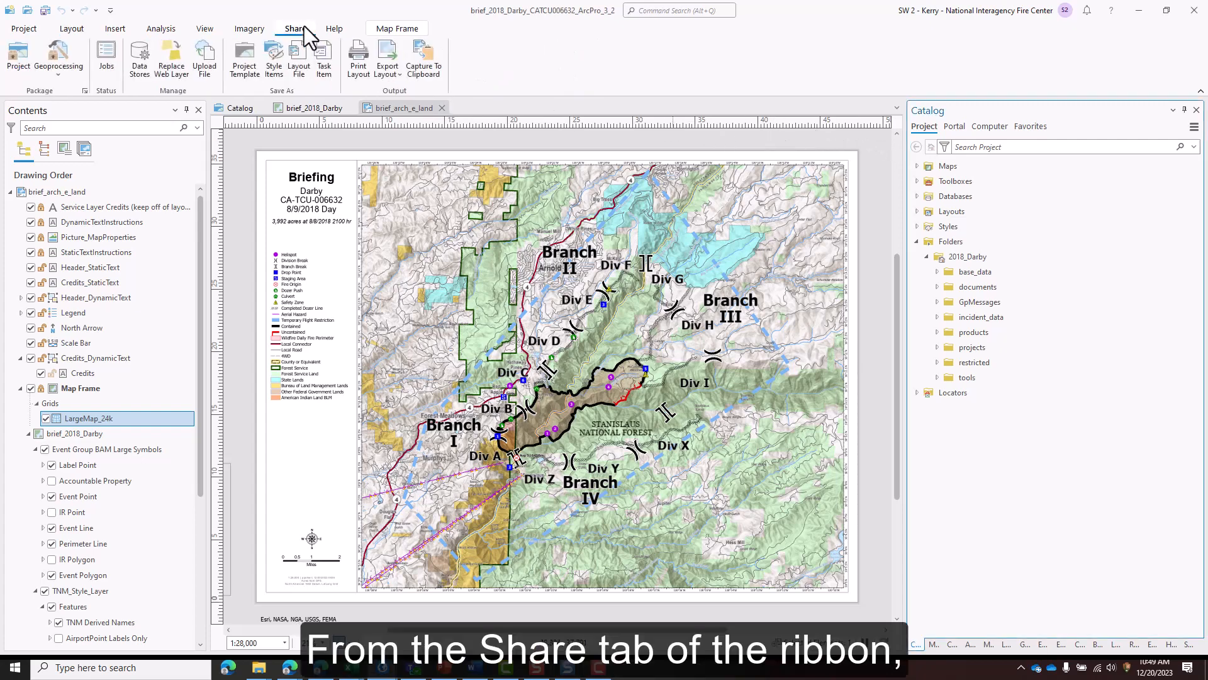
left_click(389, 58)
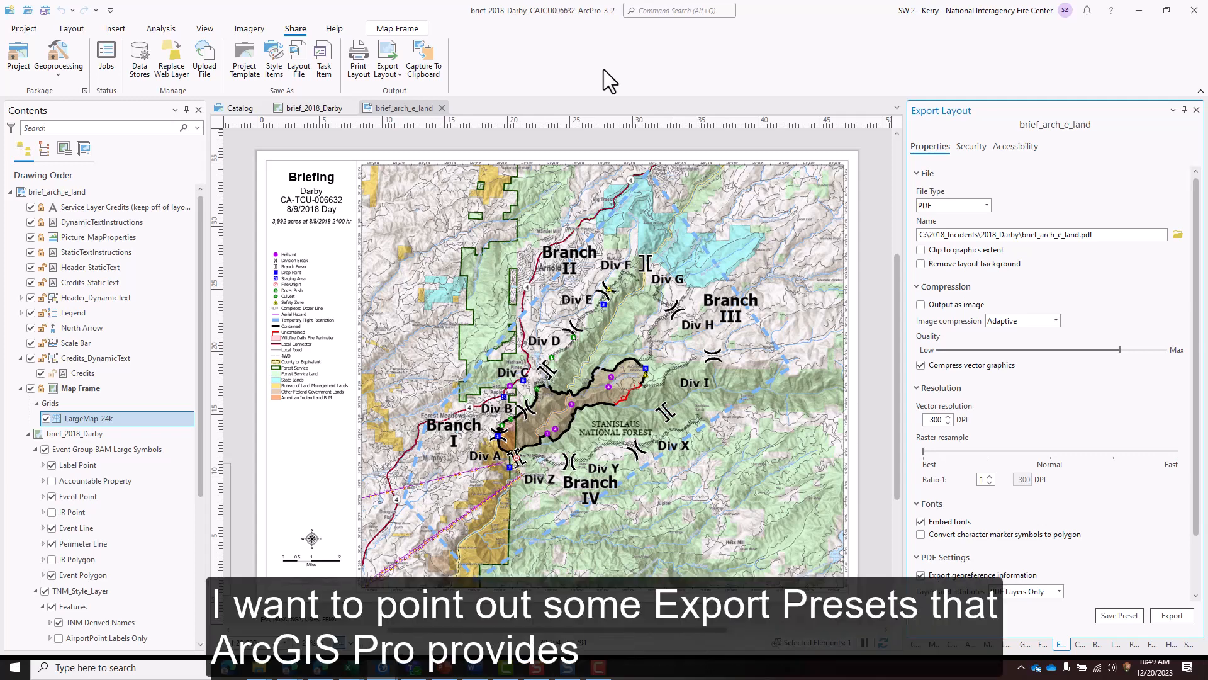
left_click(398, 76)
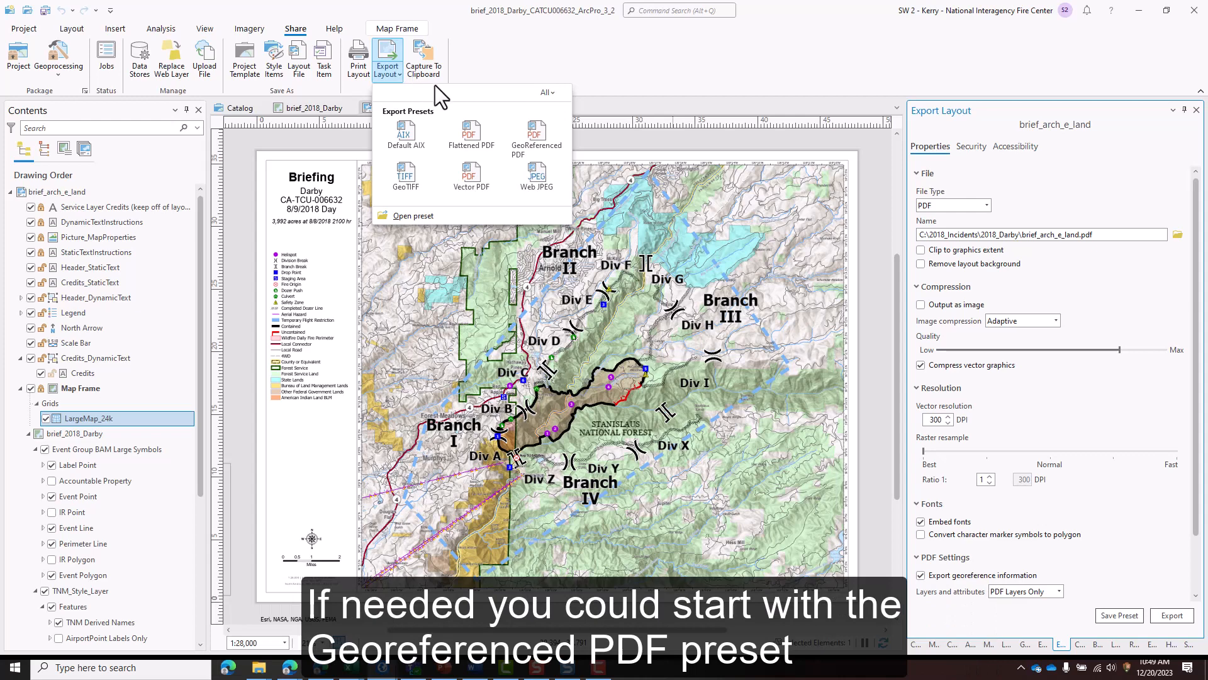
left_click(518, 127)
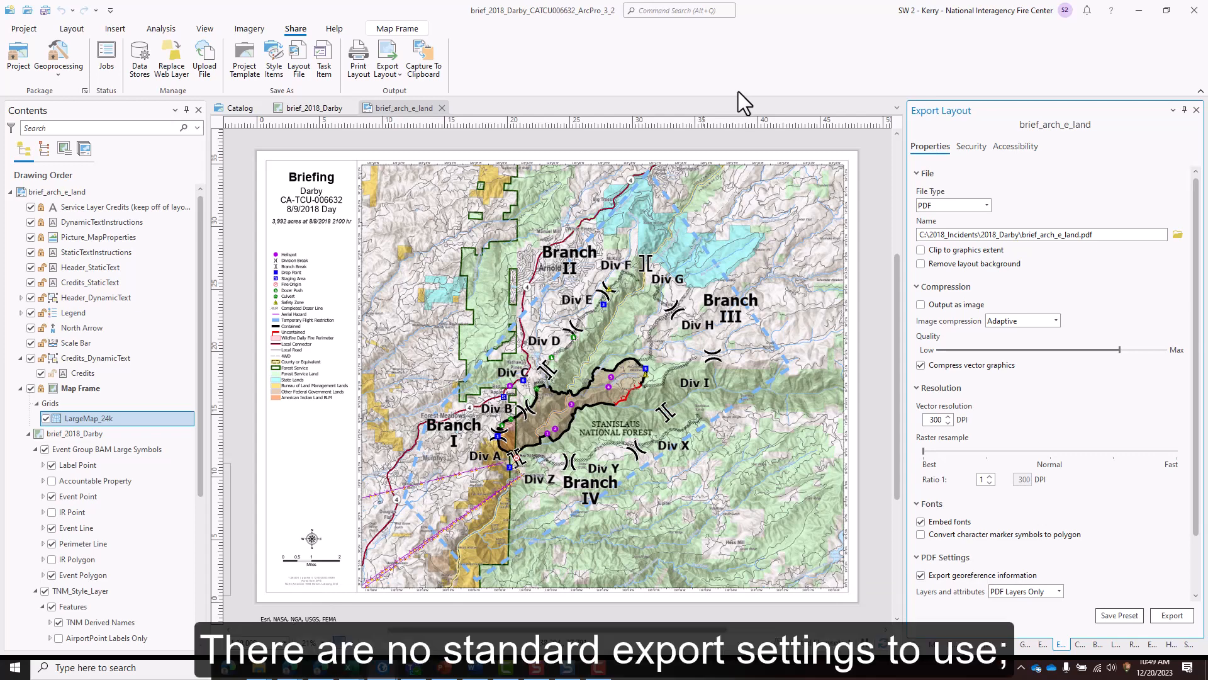
- Enable Output as image for the PDF export and set the image compression to JPEG
scroll(1182, 197, "down", 1)
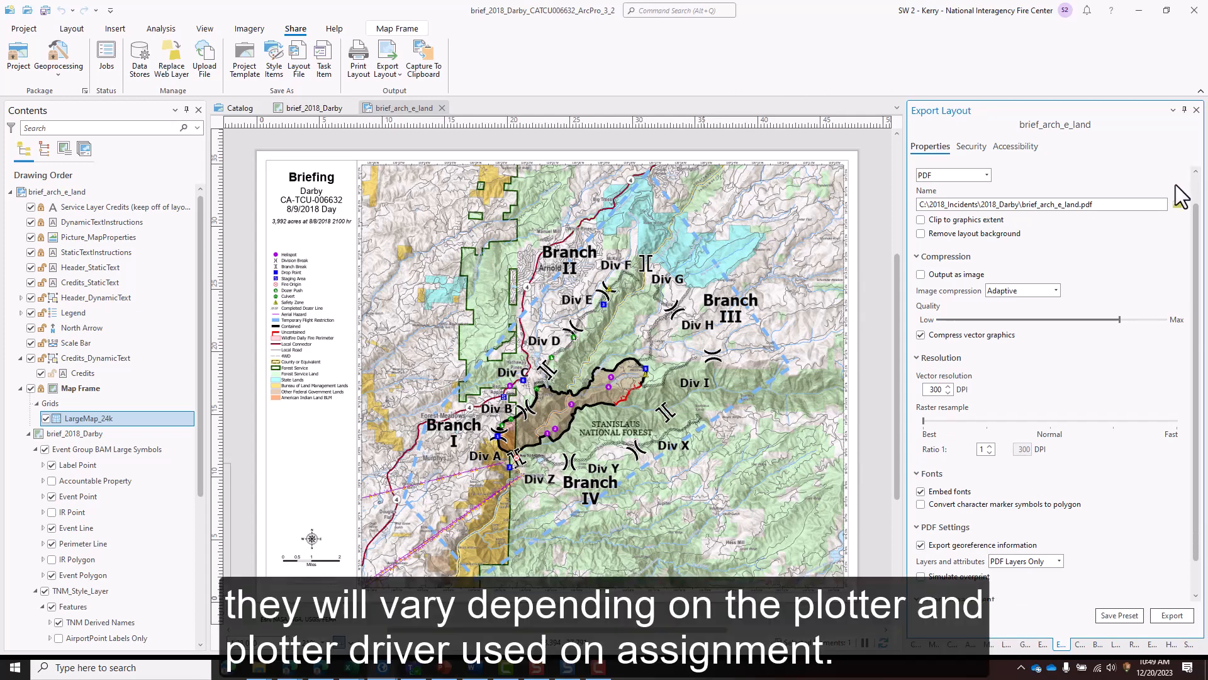
scroll(1181, 196, "down", 1)
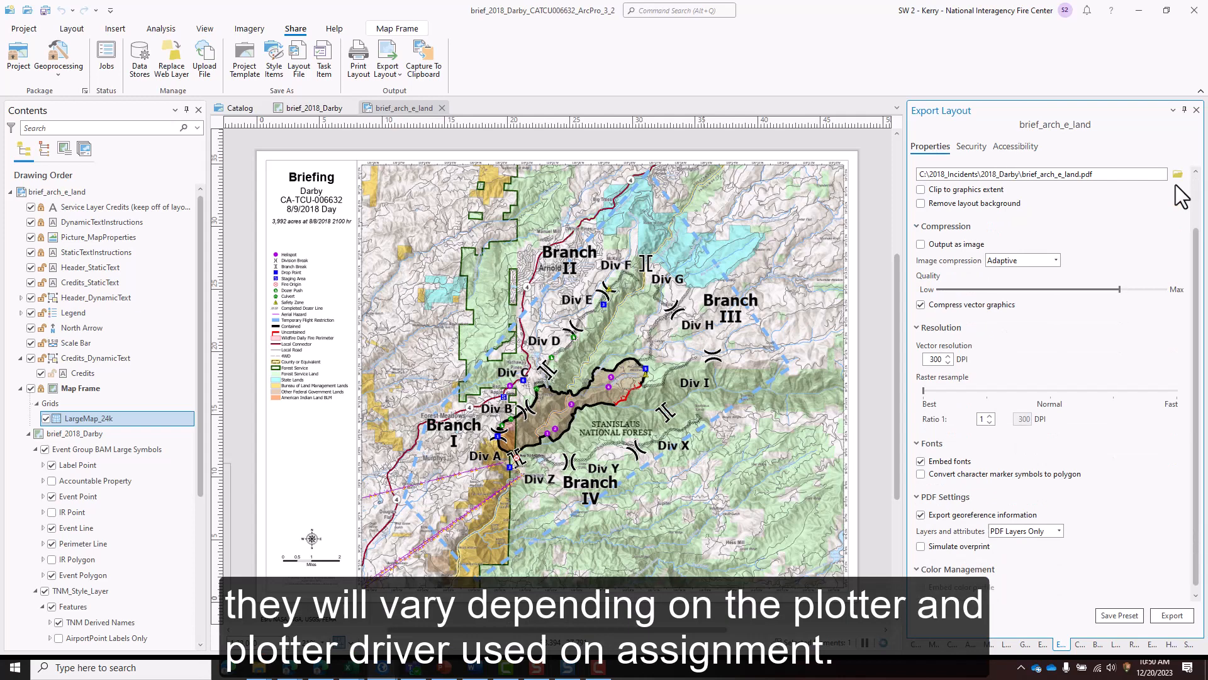
left_click(922, 245)
left_click(1057, 260)
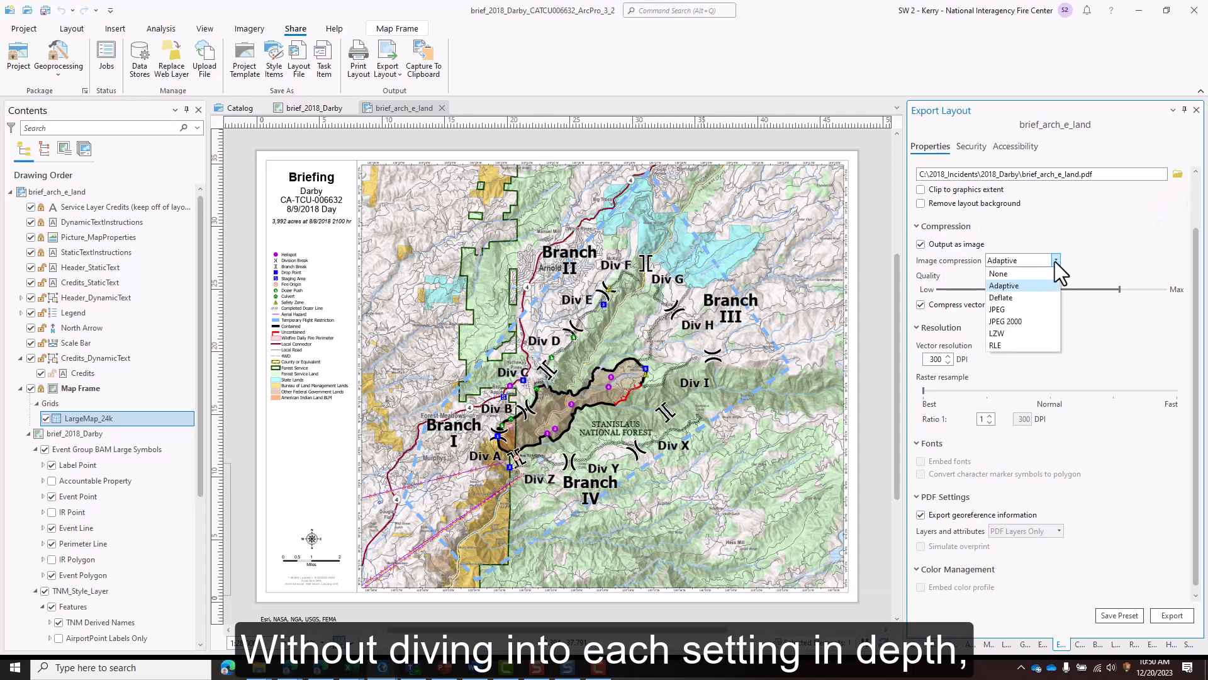
left_click(1032, 305)
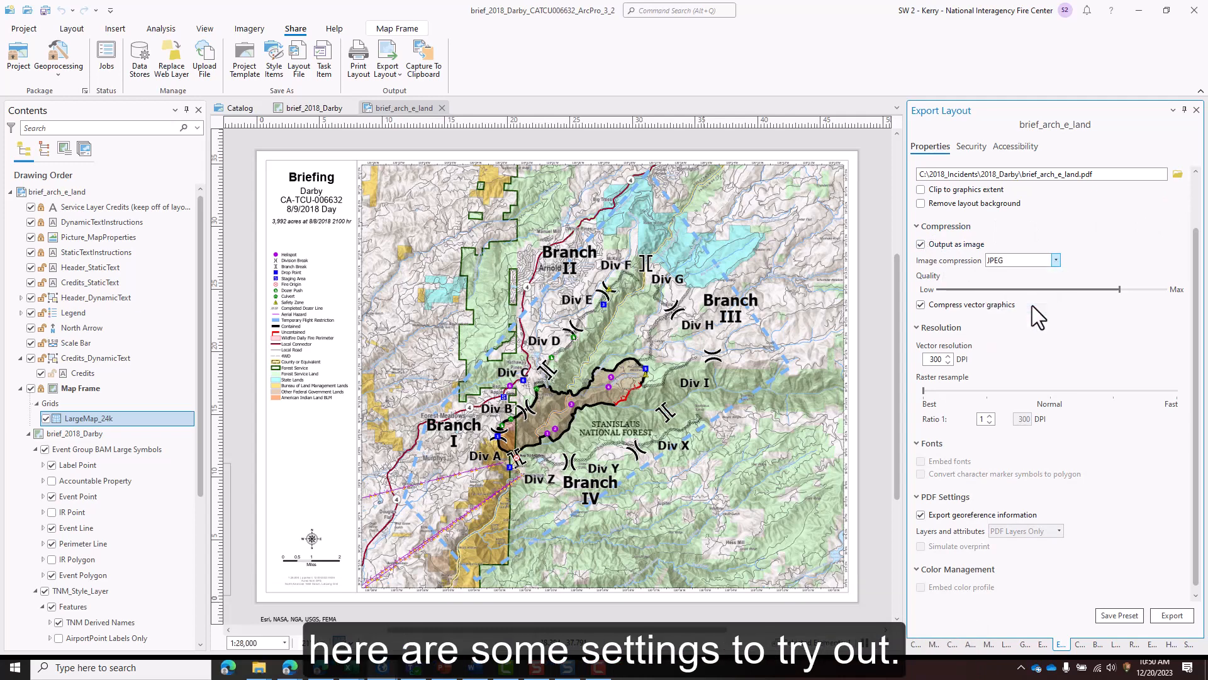
- Set the export's vector resolution to 200 DPI and its raster resample ratio to 1:2
left_click(935, 360)
key("BackSpace")
type("2")
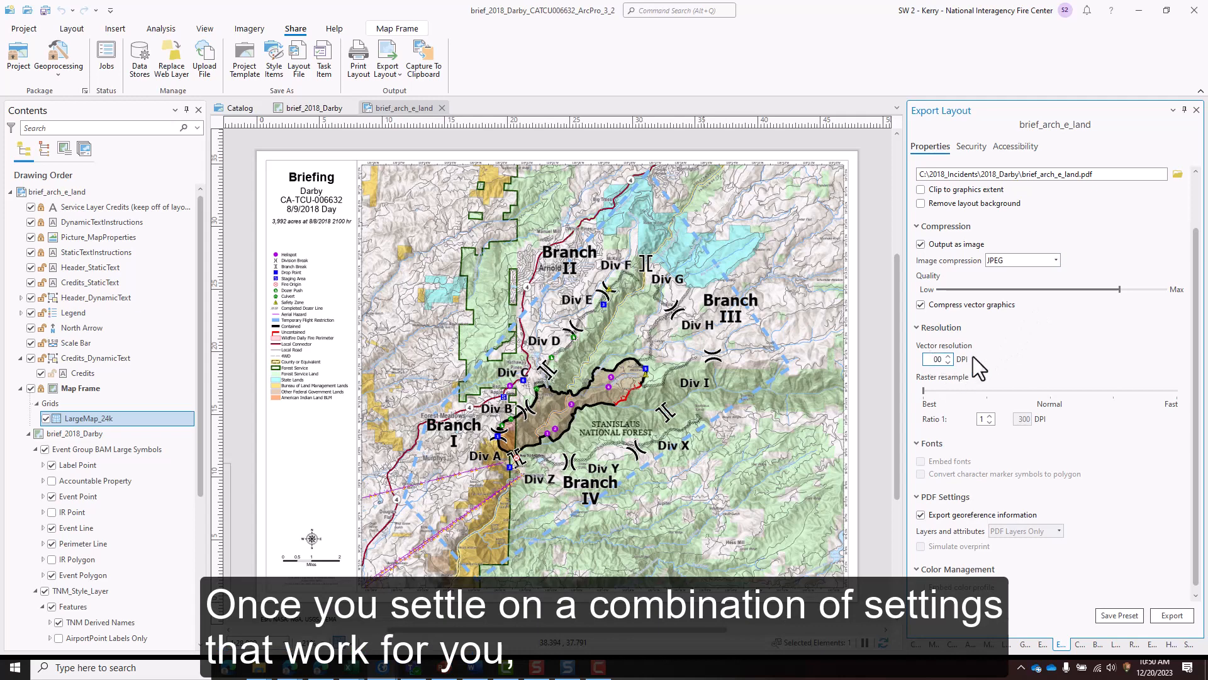
left_click(1017, 349)
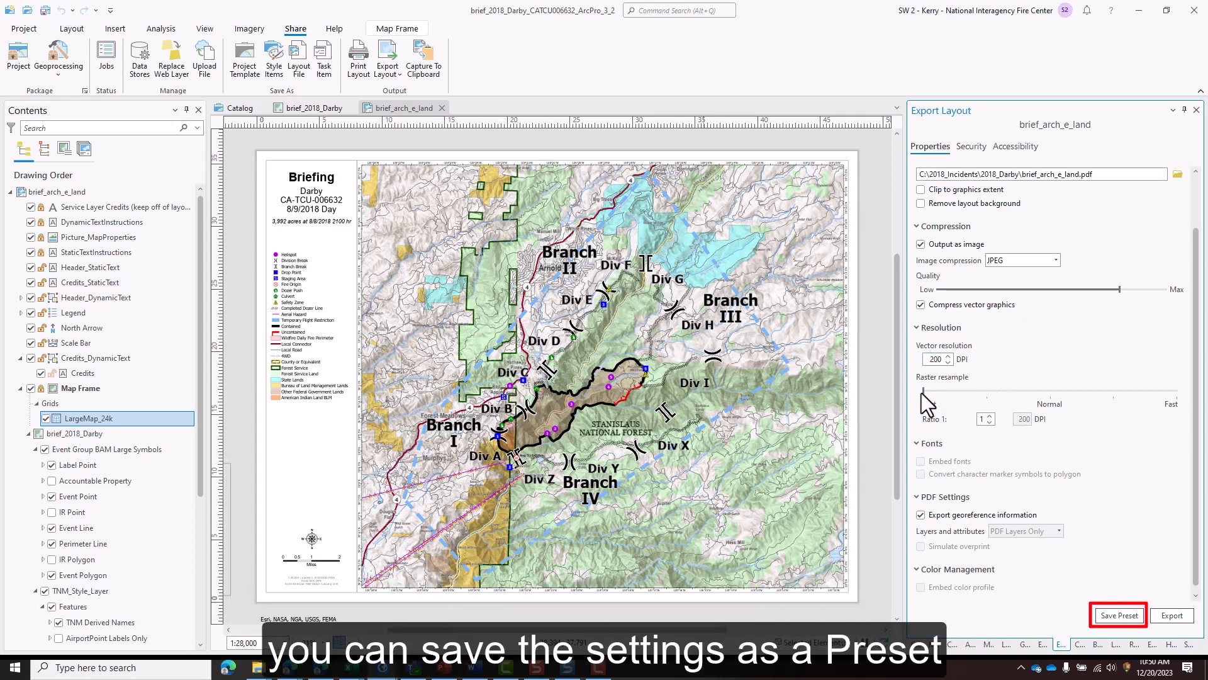
left_click(986, 392)
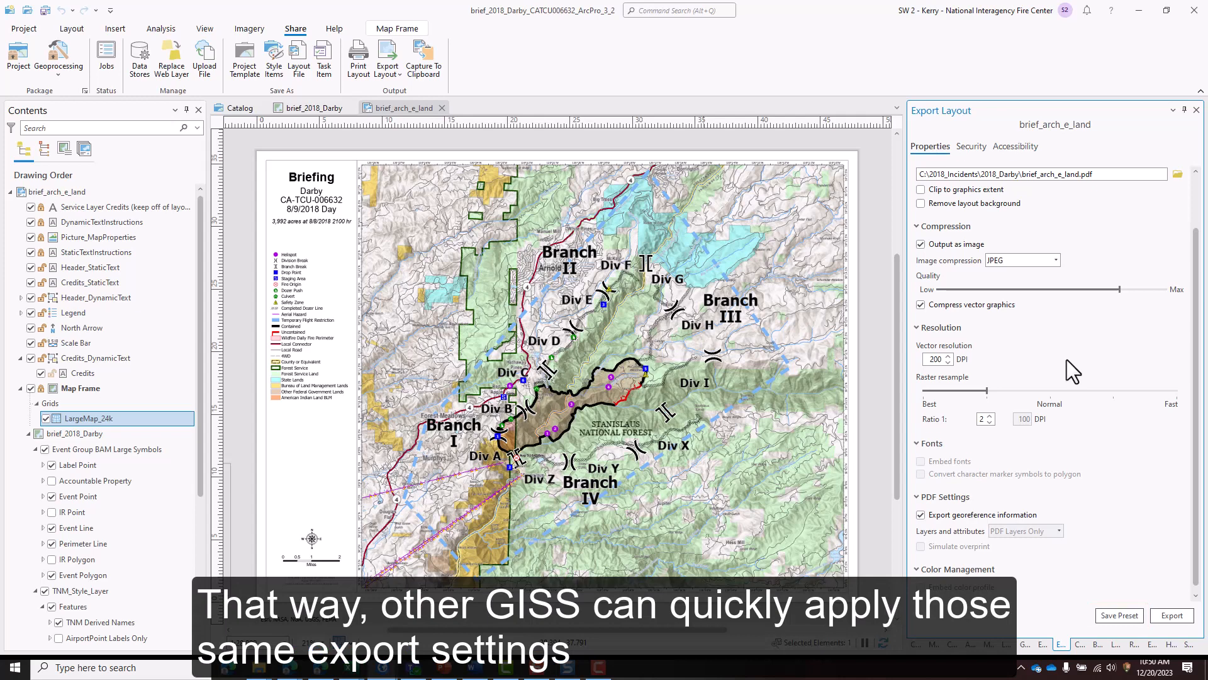
- Browse for the export location, create a folder named 20180809 inside the products folder, and open it
scroll(1067, 360, "up", 1)
scroll(1067, 360, "up", 1)
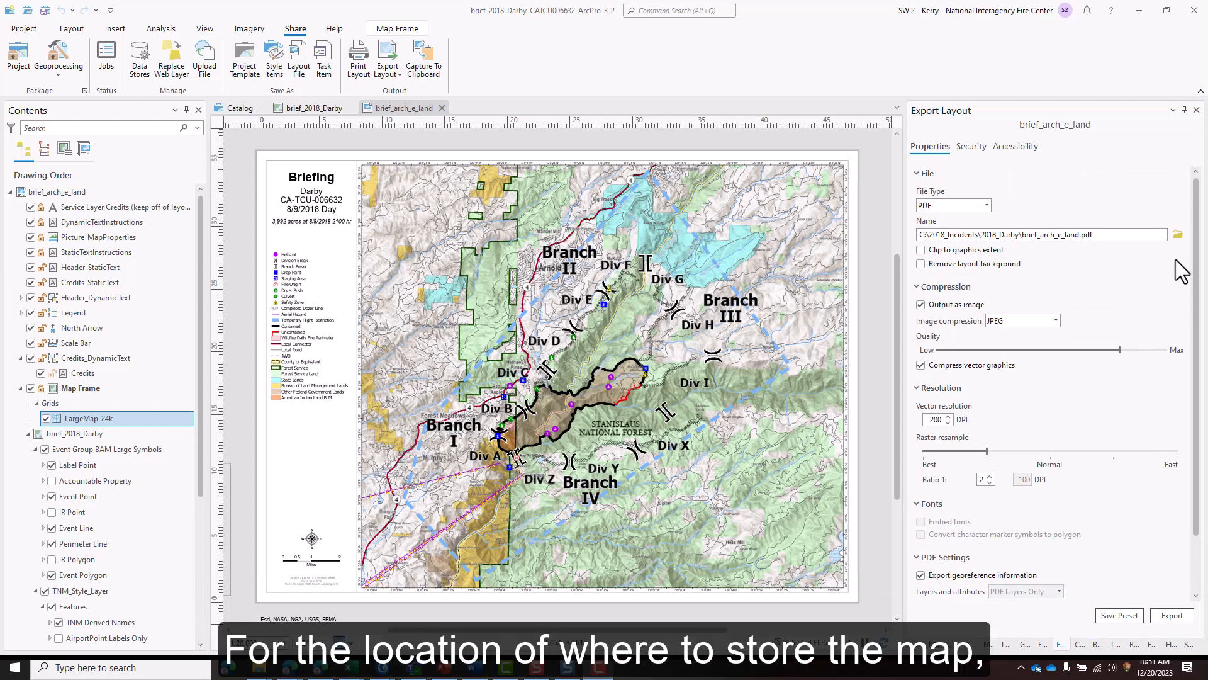
left_click(1179, 235)
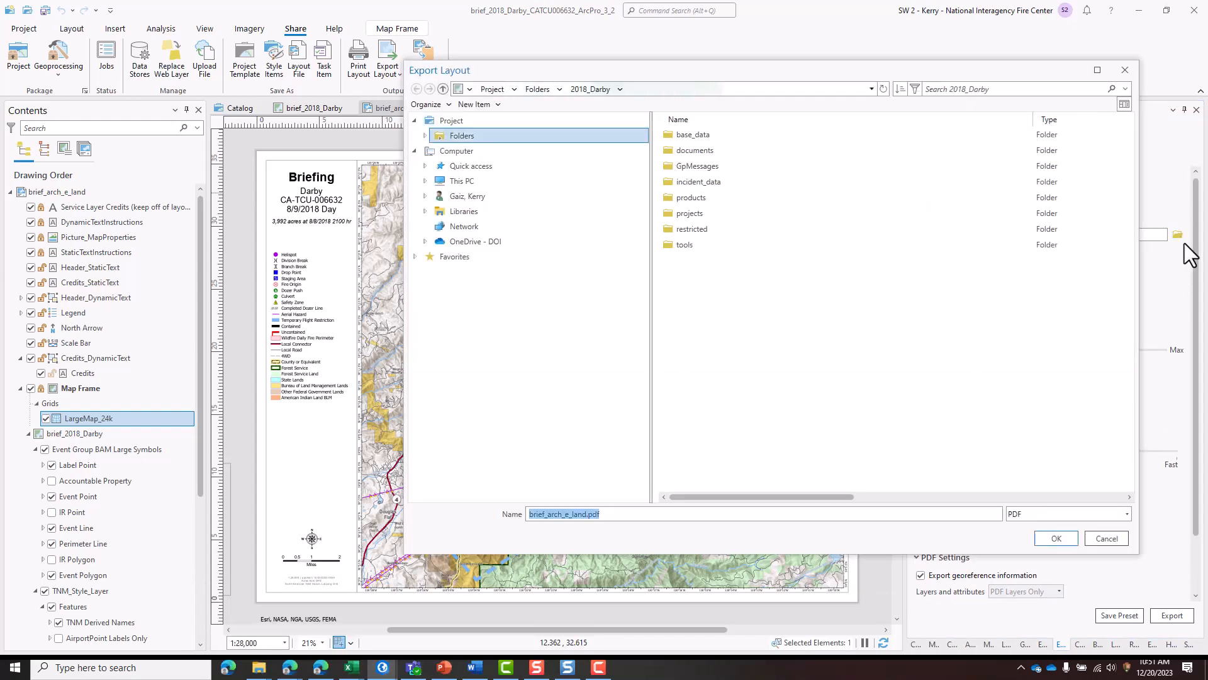
double_click(725, 200)
right_click(726, 203)
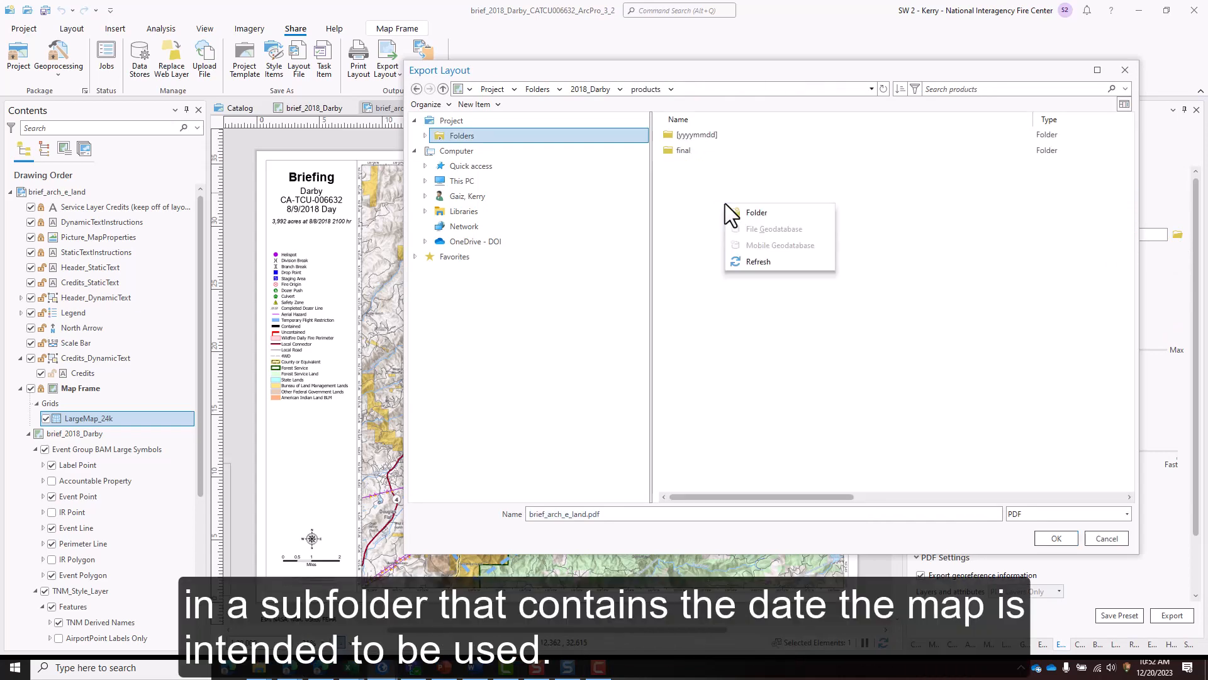
left_click(732, 209)
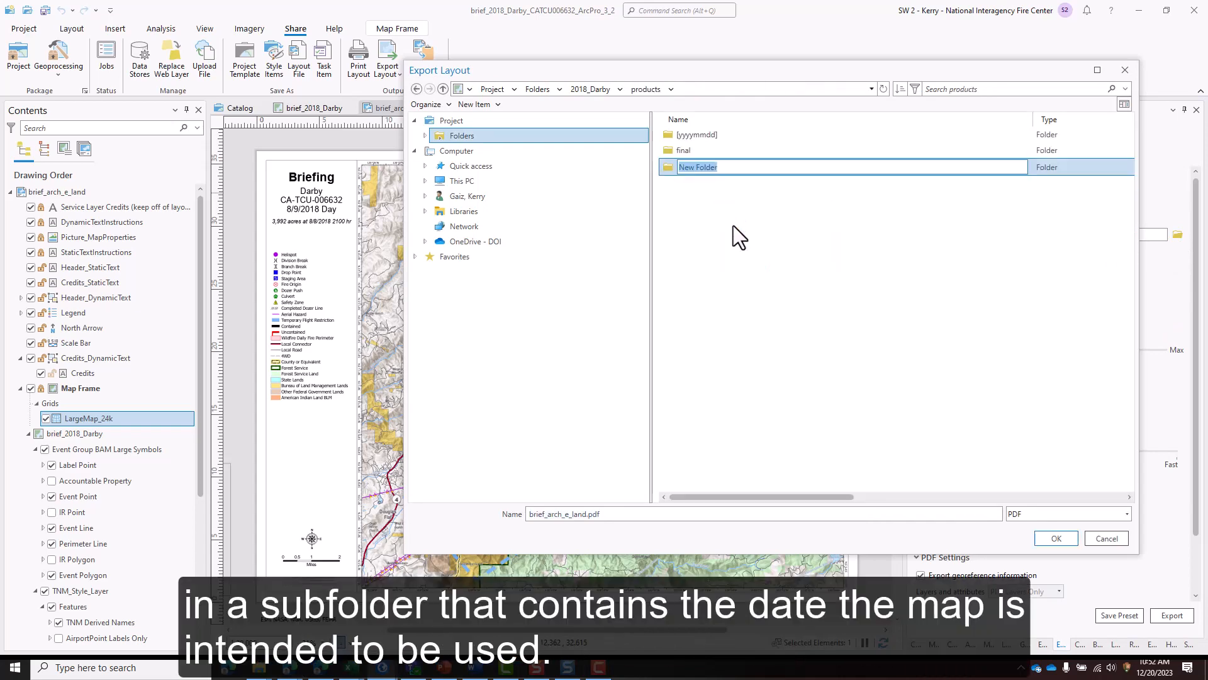
type("201")
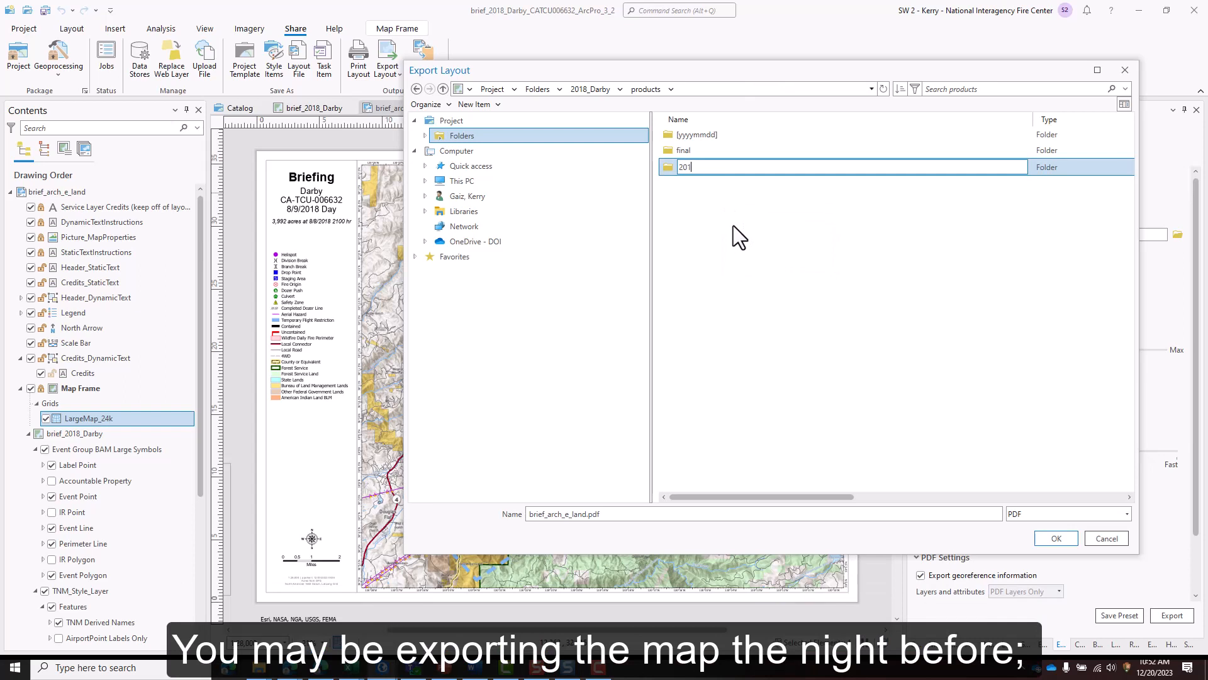
type("80809")
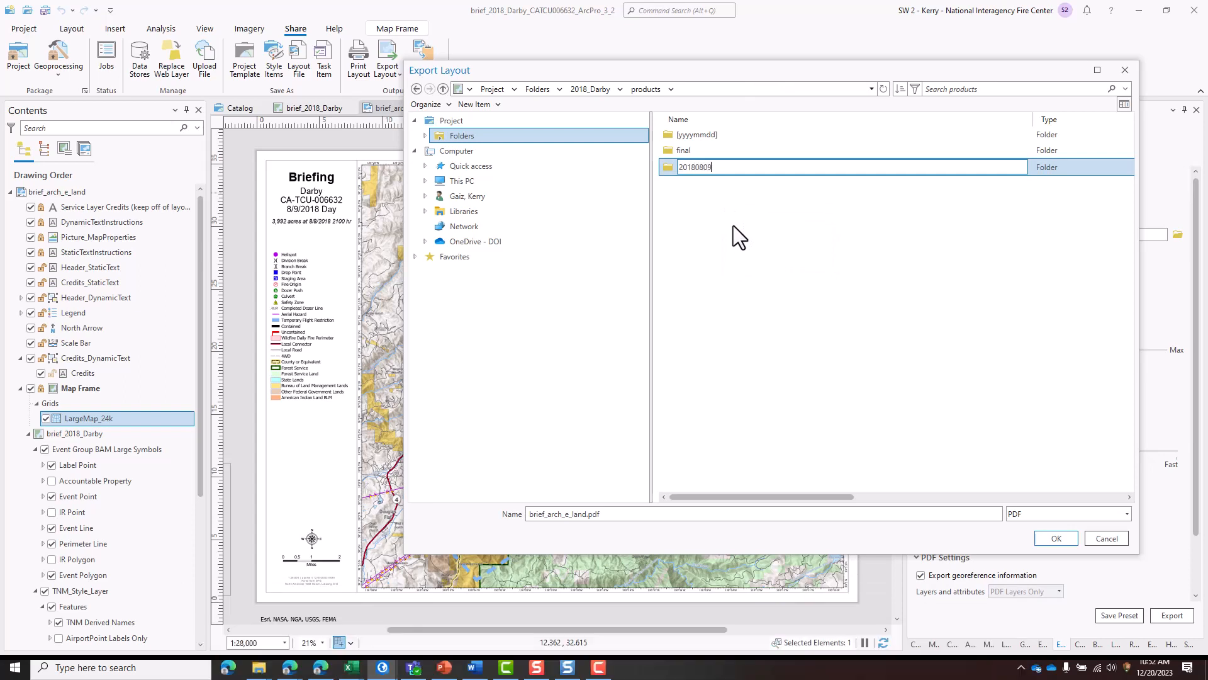
key("Return")
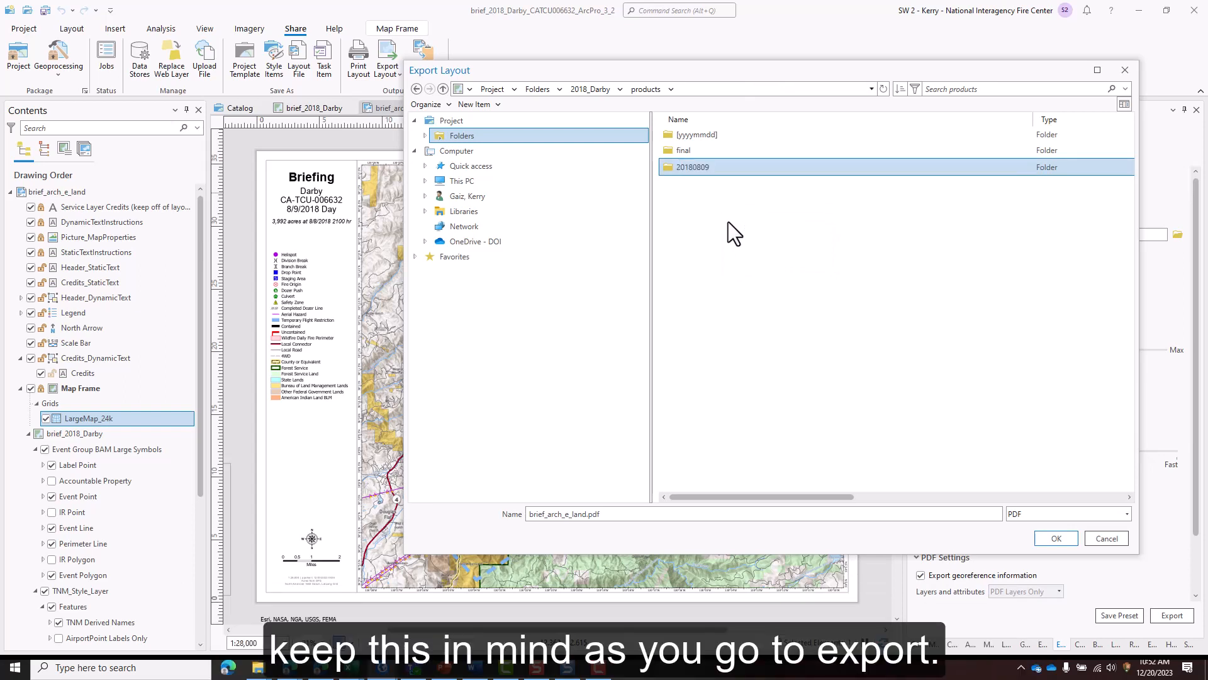
double_click(685, 166)
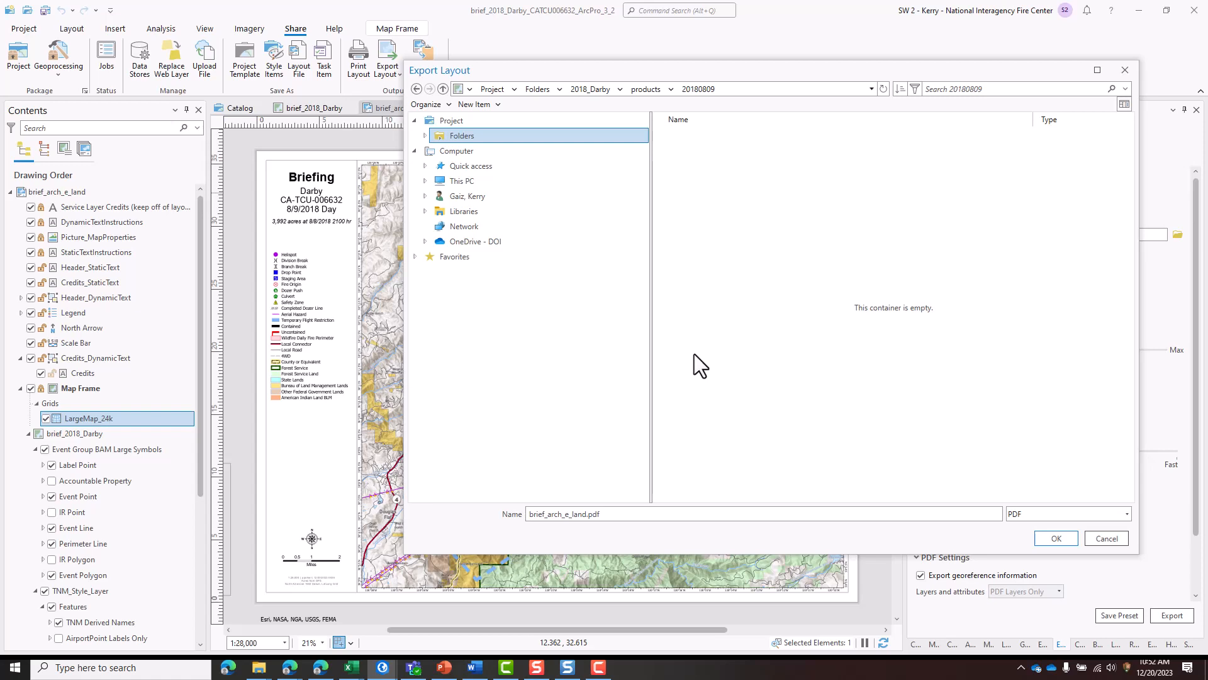
- Extend the PDF's file name with the current date and time so it reads brief_arch_e_land_20180808_2330_ before the extension
double_click(587, 515)
left_click(591, 516)
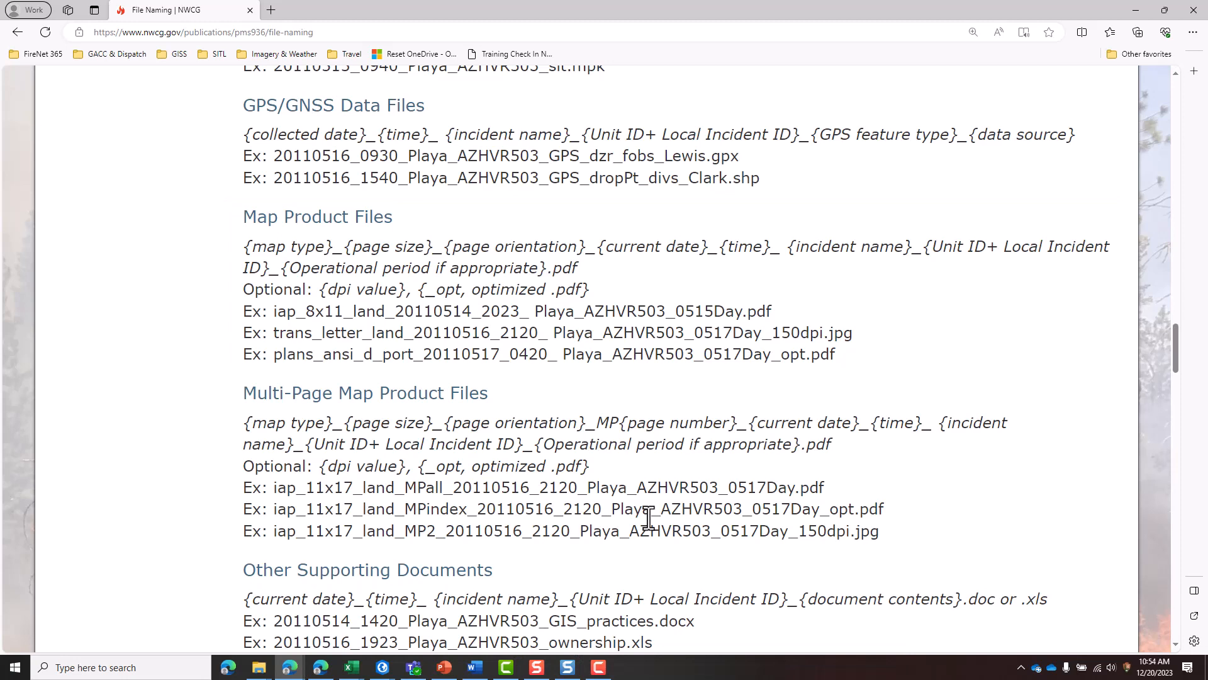
key("alt+Tab")
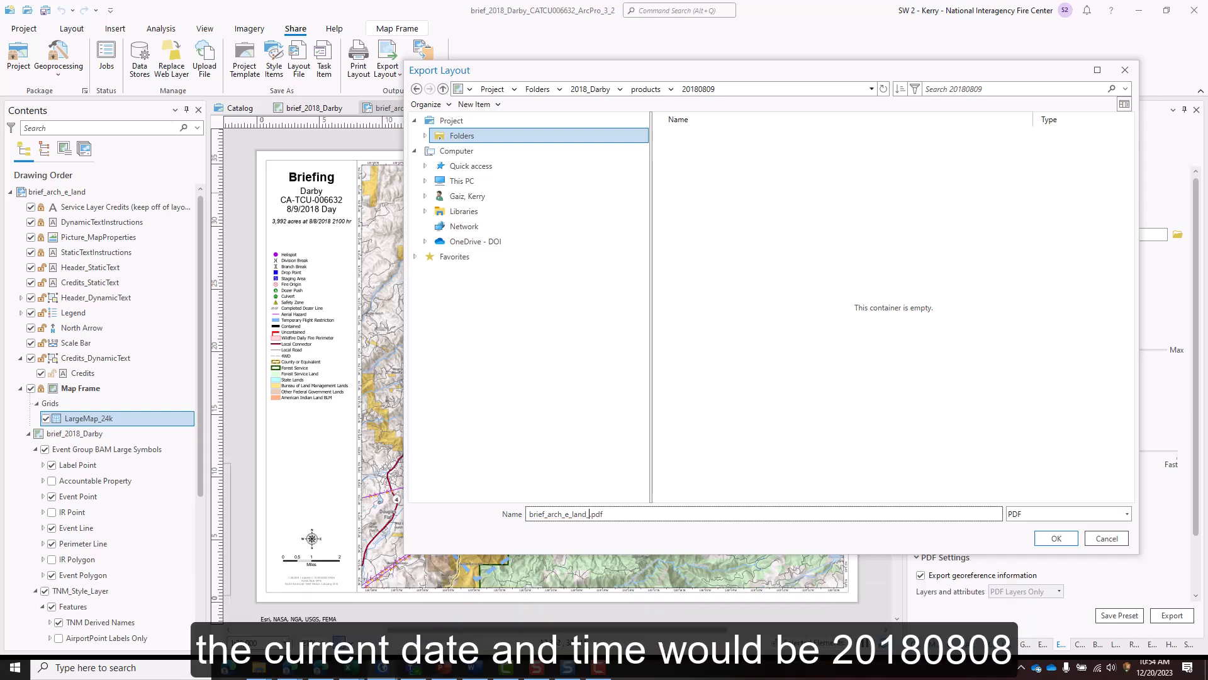
type("_20")
type("180808")
type("_2330")
type("_")
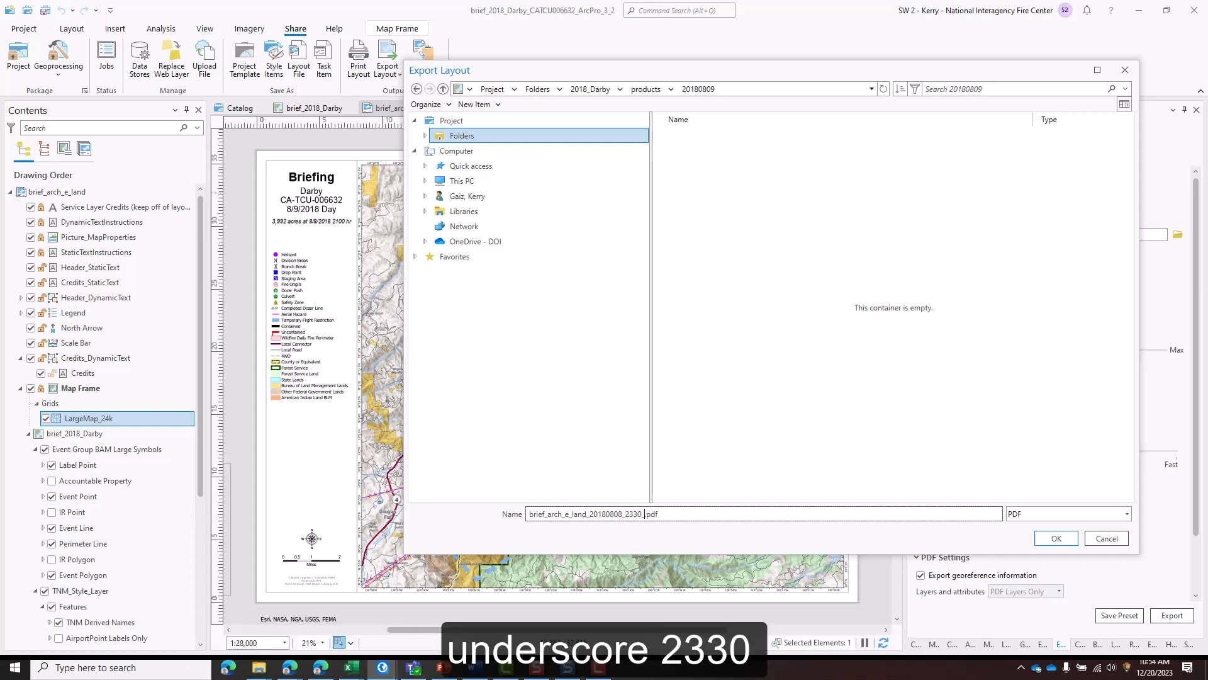
type("Darby")
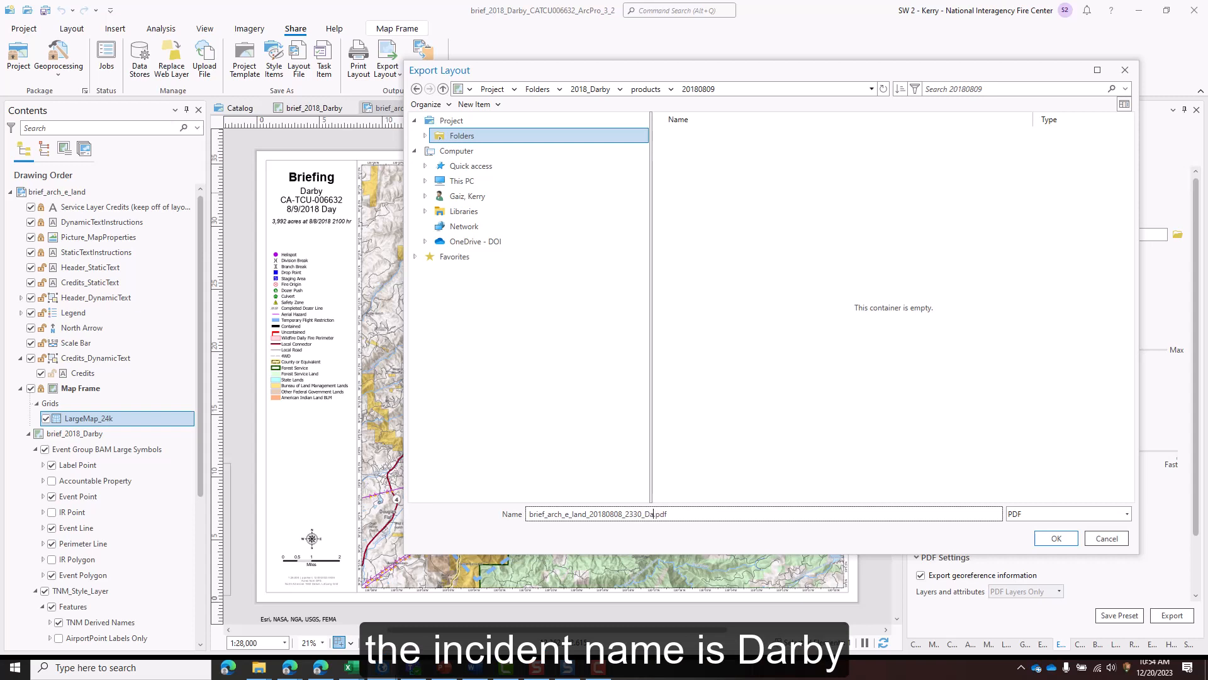
type("_CAT")
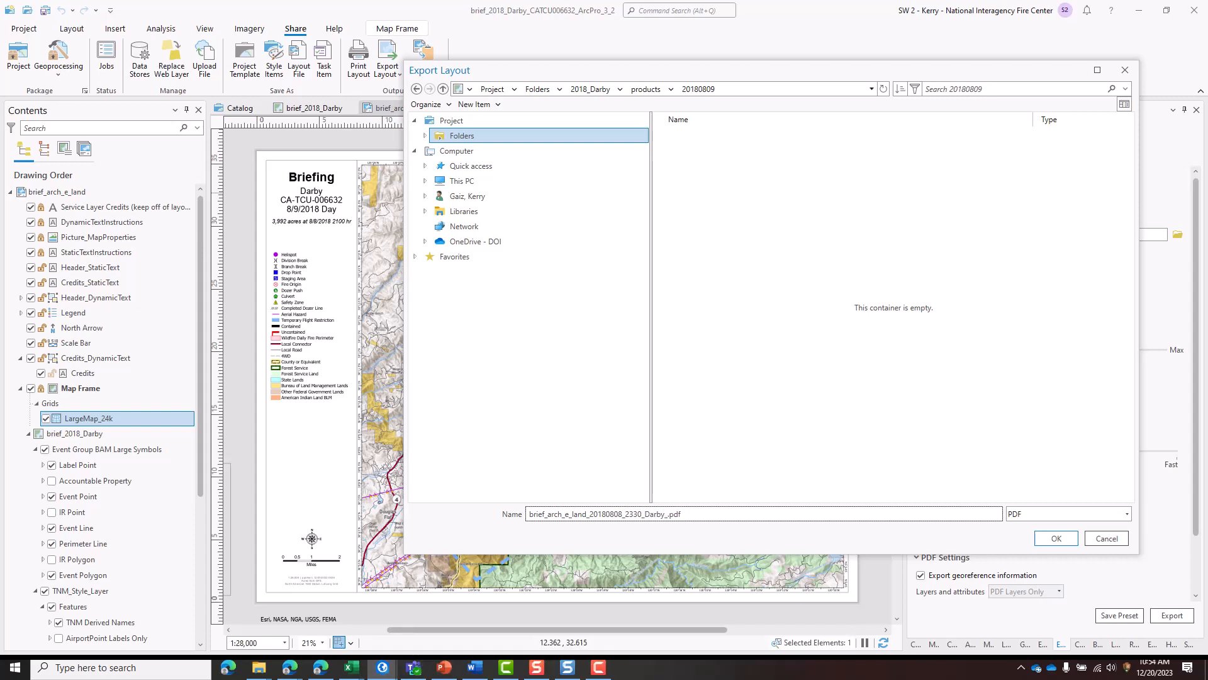
type("CU")
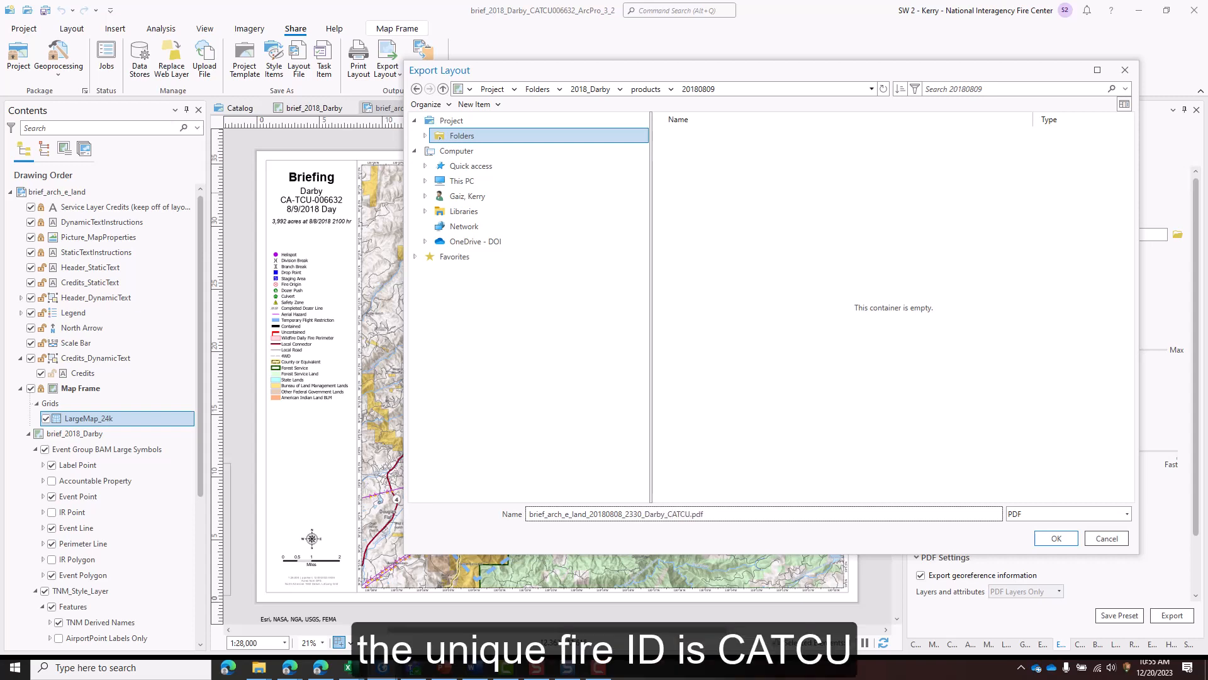
type("006632")
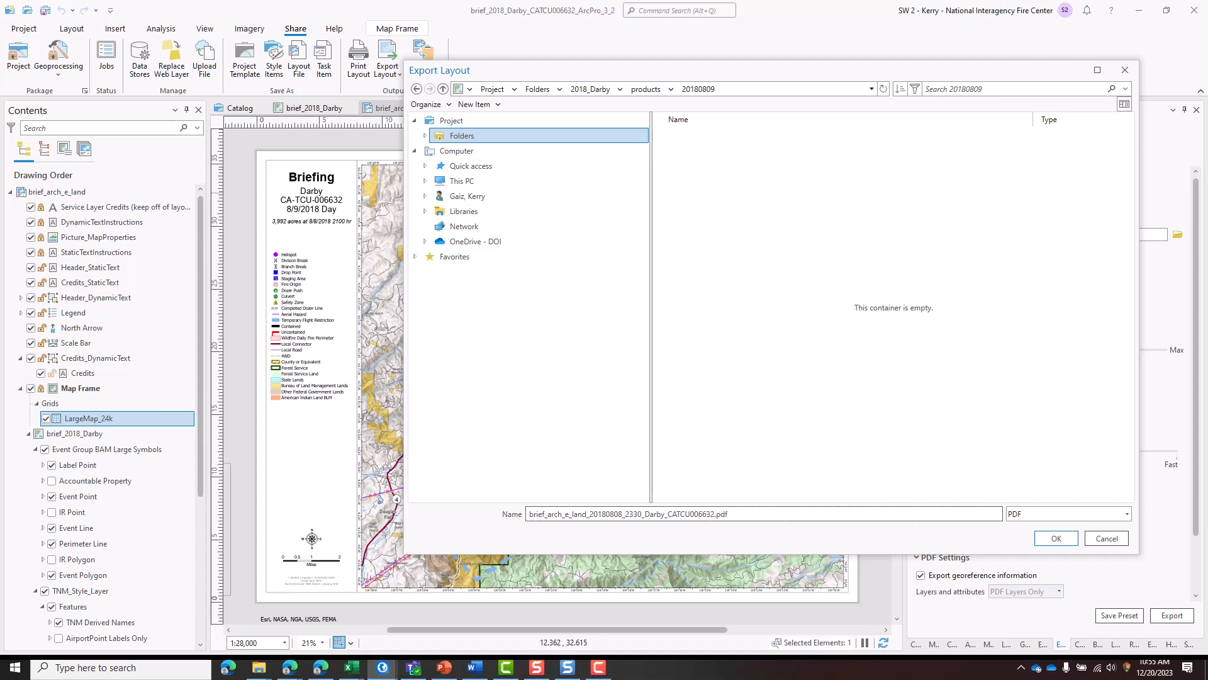
type("_")
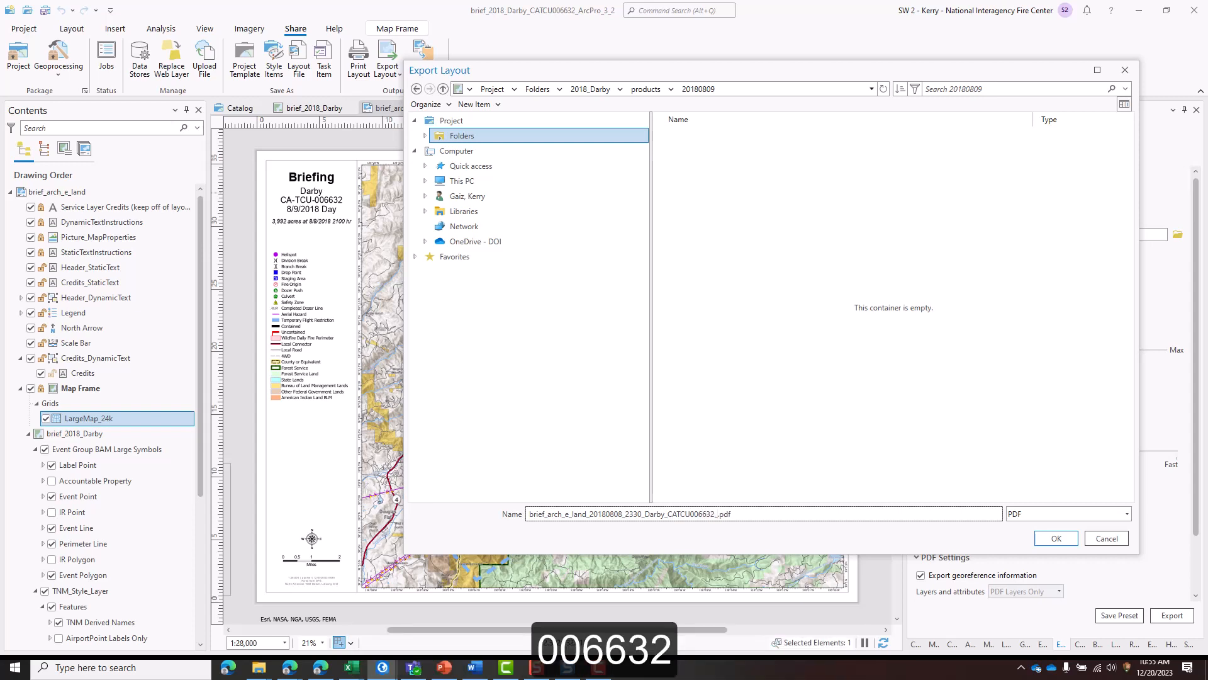
type("0809")
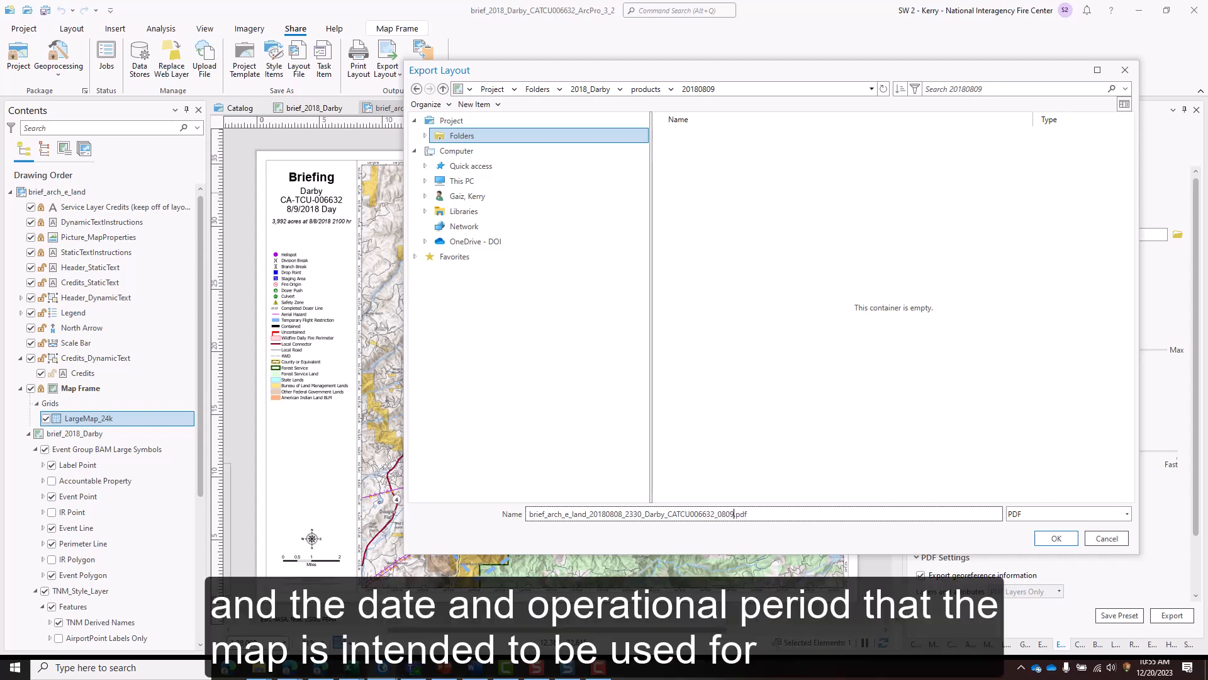
type("day")
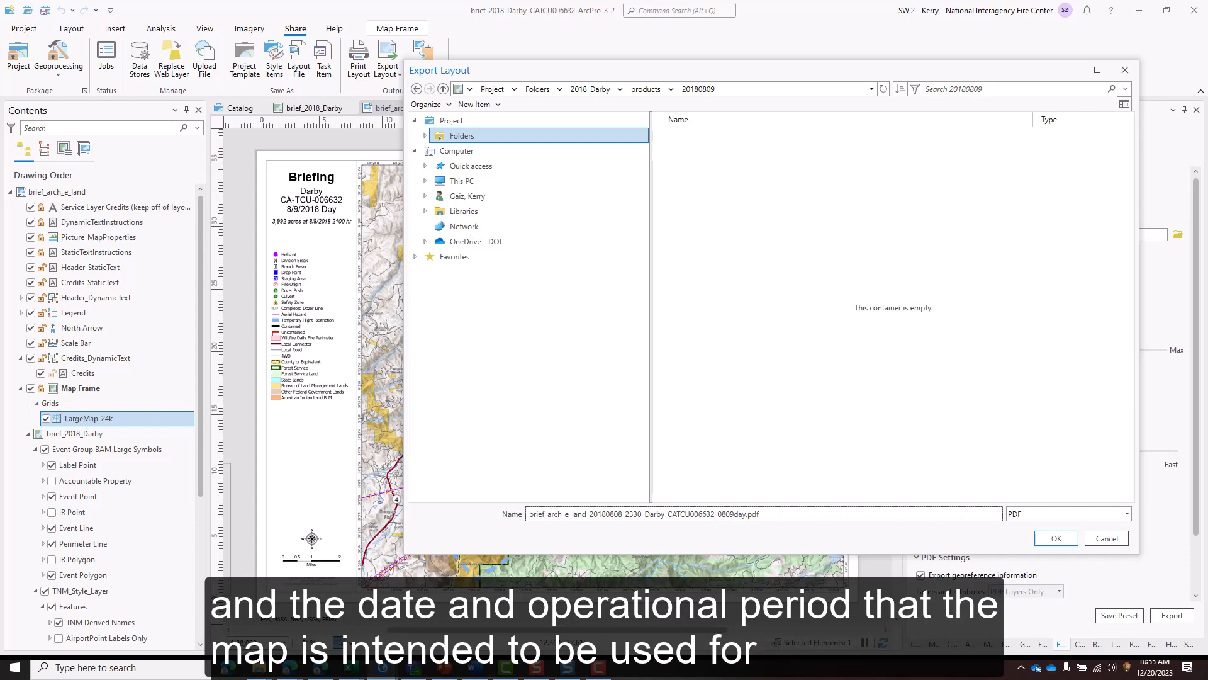
- Complete the file name with the incident name, fire ID and operational period as Darby_CATCU006632_0809day, and accept the export location
left_click(1039, 541)
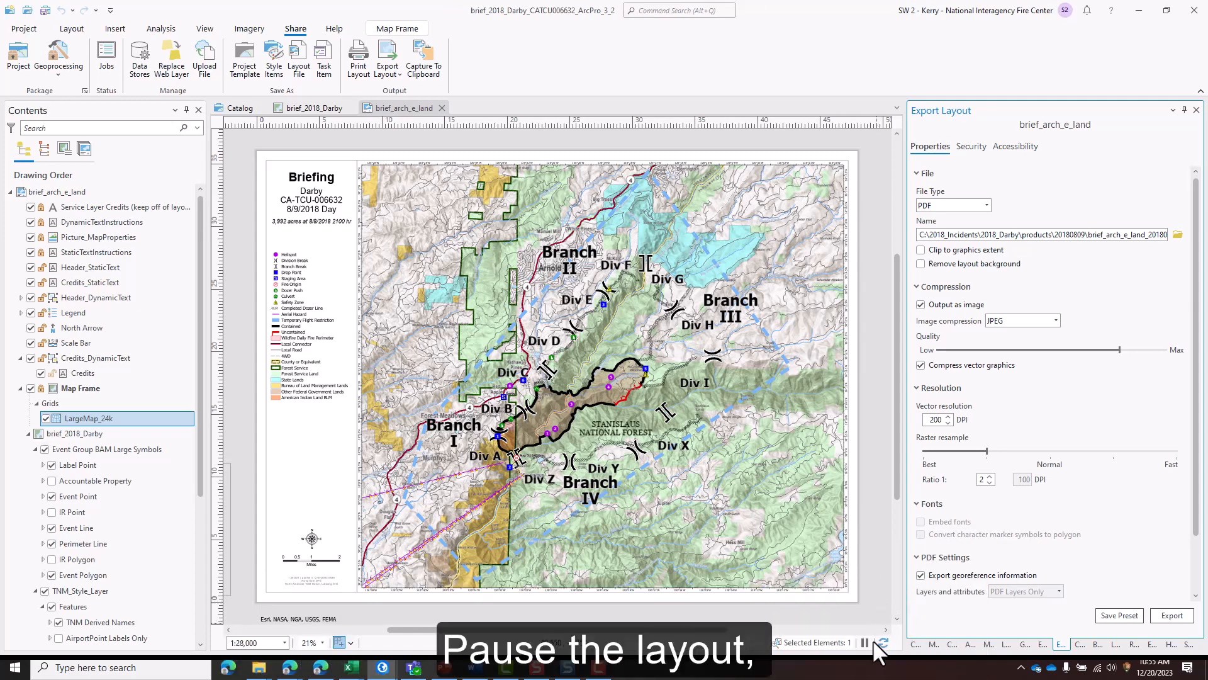
- Export the briefing layout to PDF with layout drawing paused, and open the exported file for review
left_click(866, 642)
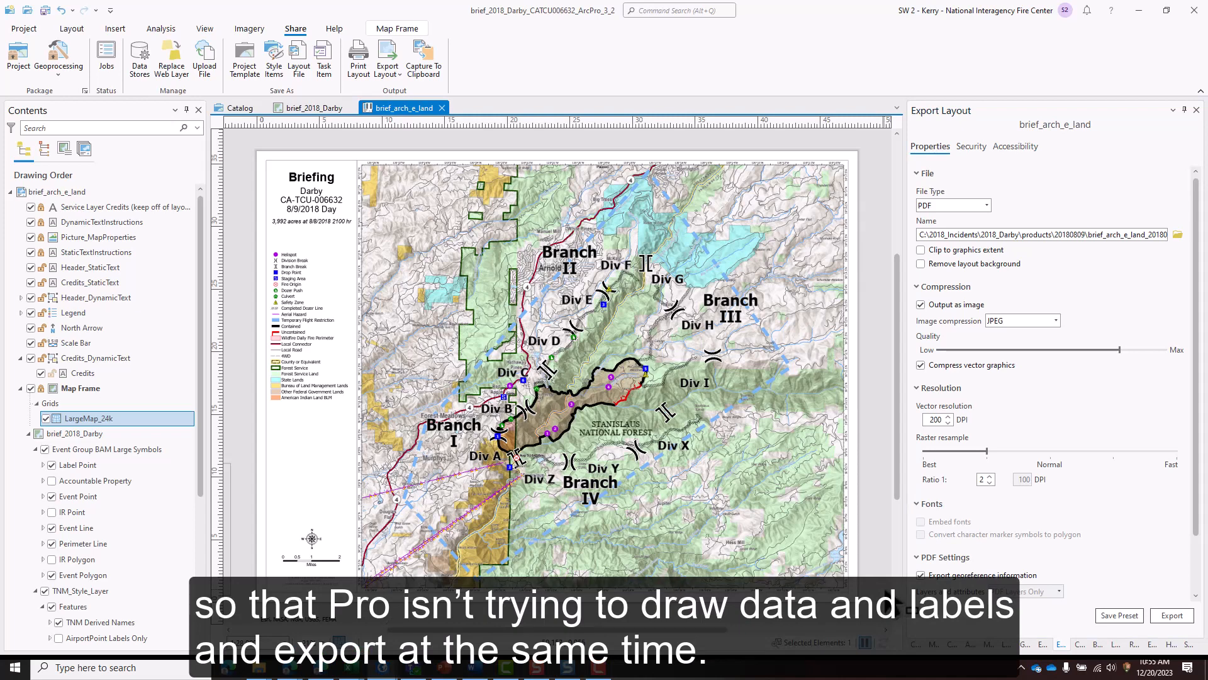
left_click(1170, 615)
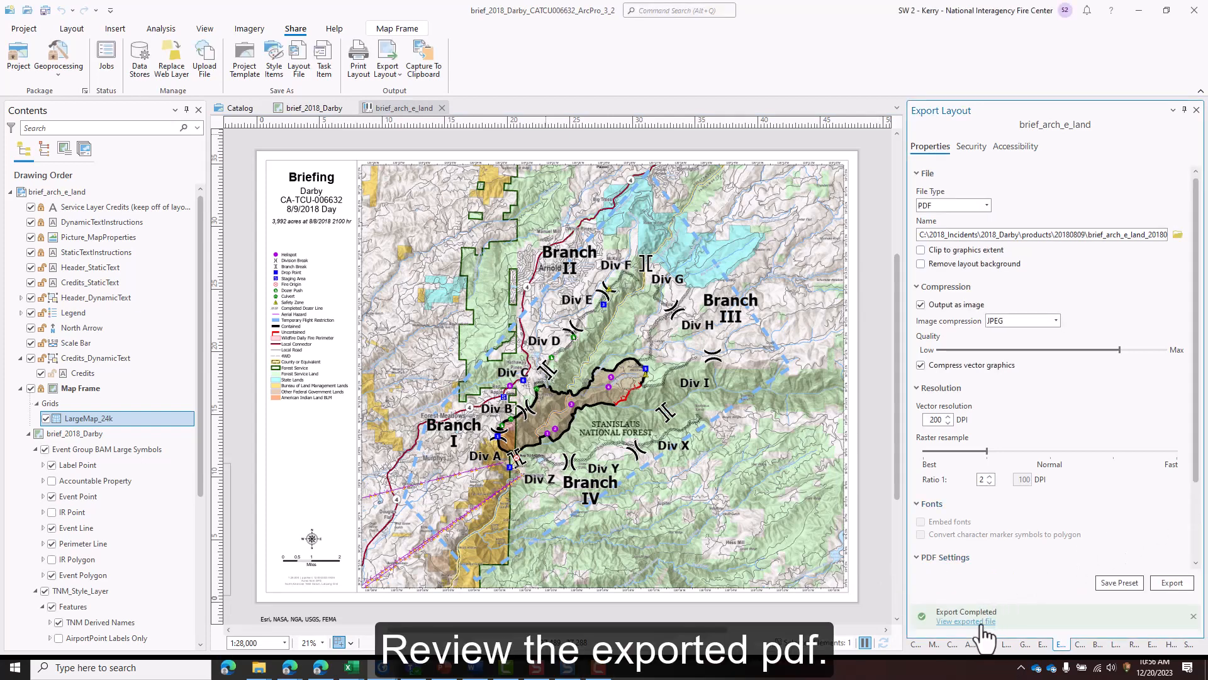
left_click(982, 623)
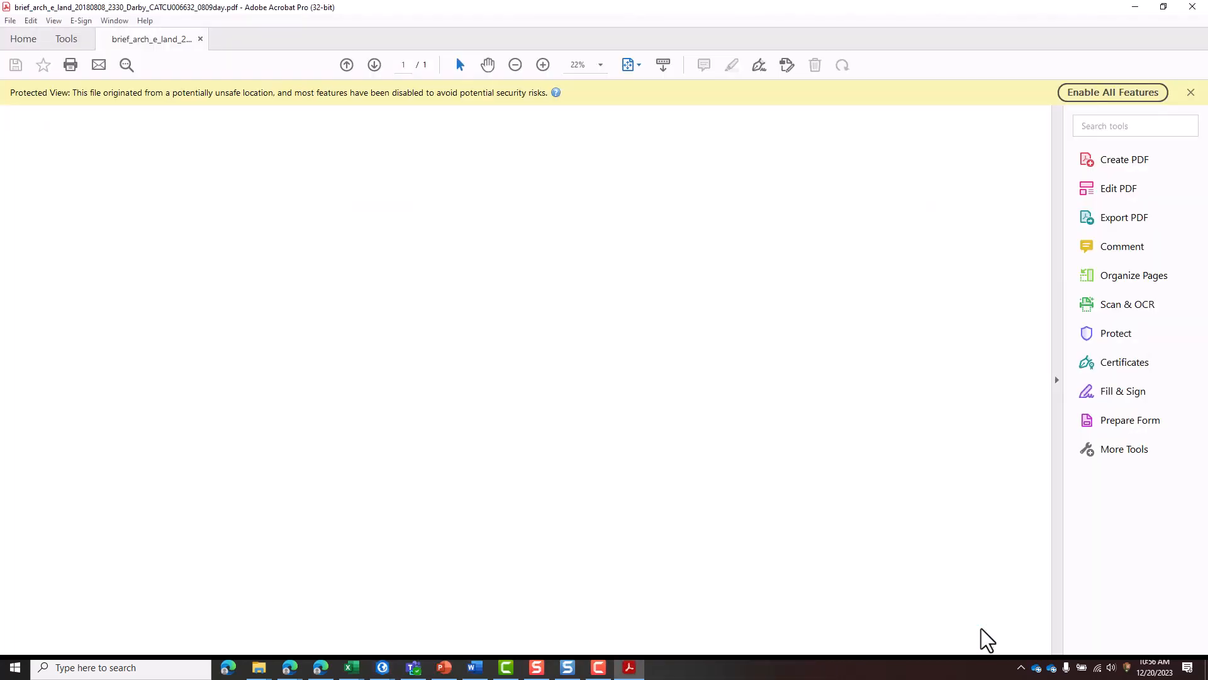